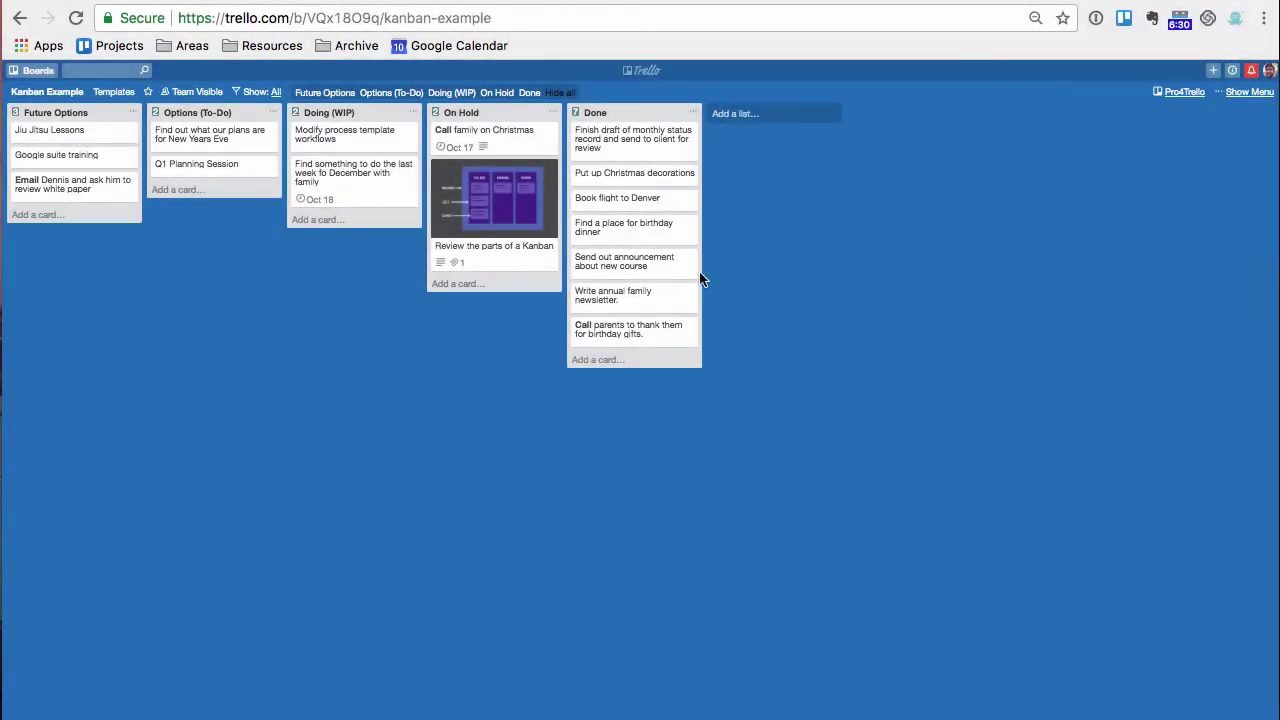
Look through the details of the "Review the parts of a Kanban" and "Find something to do the last week fo December with family" cards
mouse_move(63, 183)
left_mouse_down()
mouse_move(218, 200)
mouse_move(72, 185)
left_mouse_up()
left_click(474, 192)
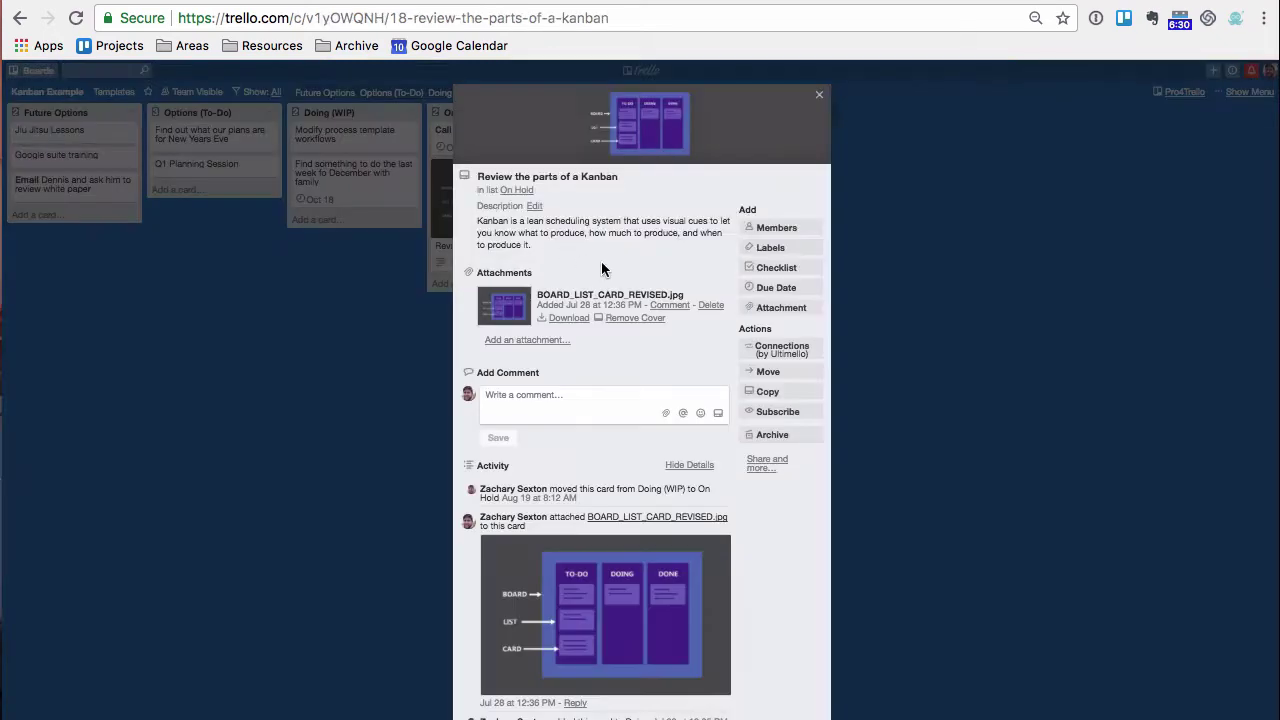
left_click(819, 95)
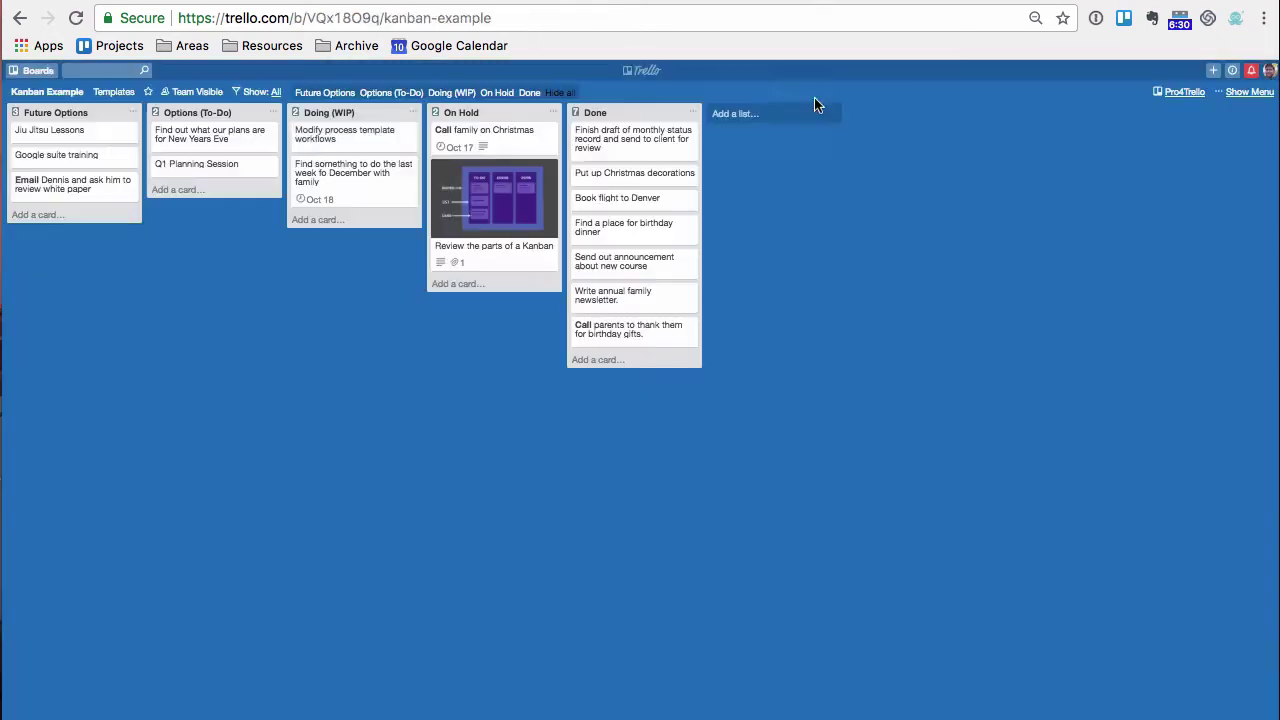
left_click(325, 186)
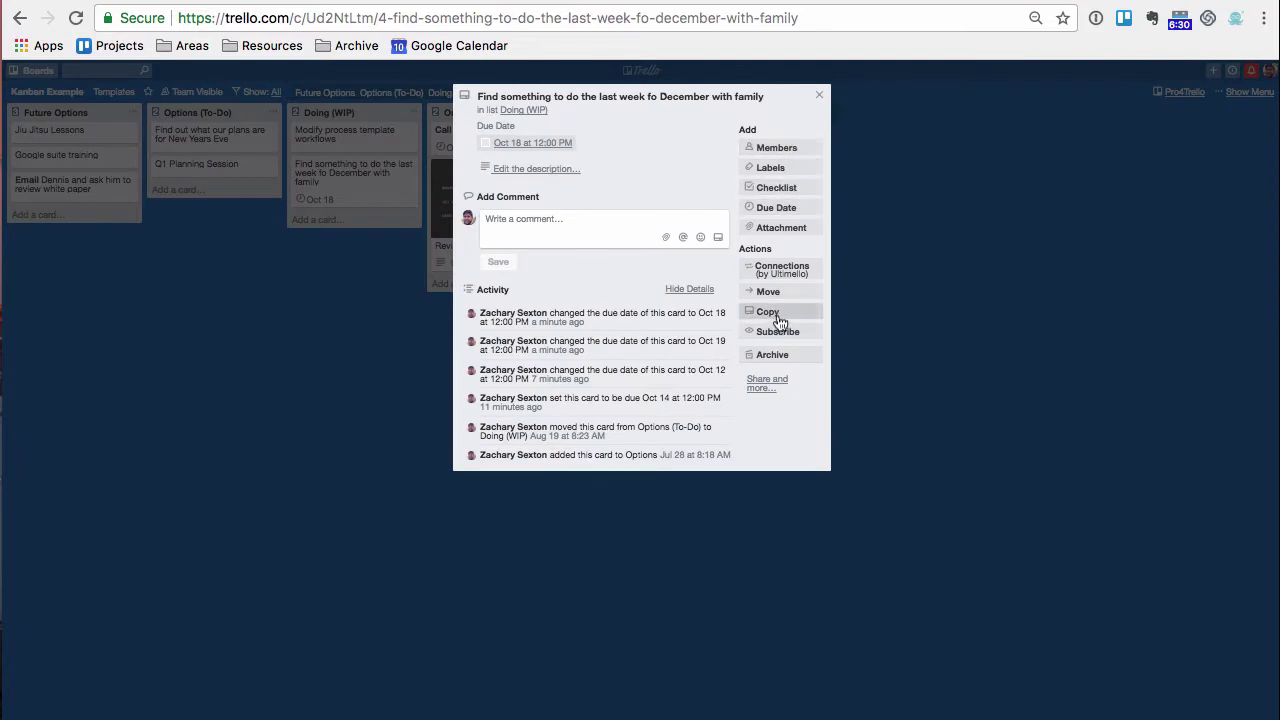
left_click(819, 95)
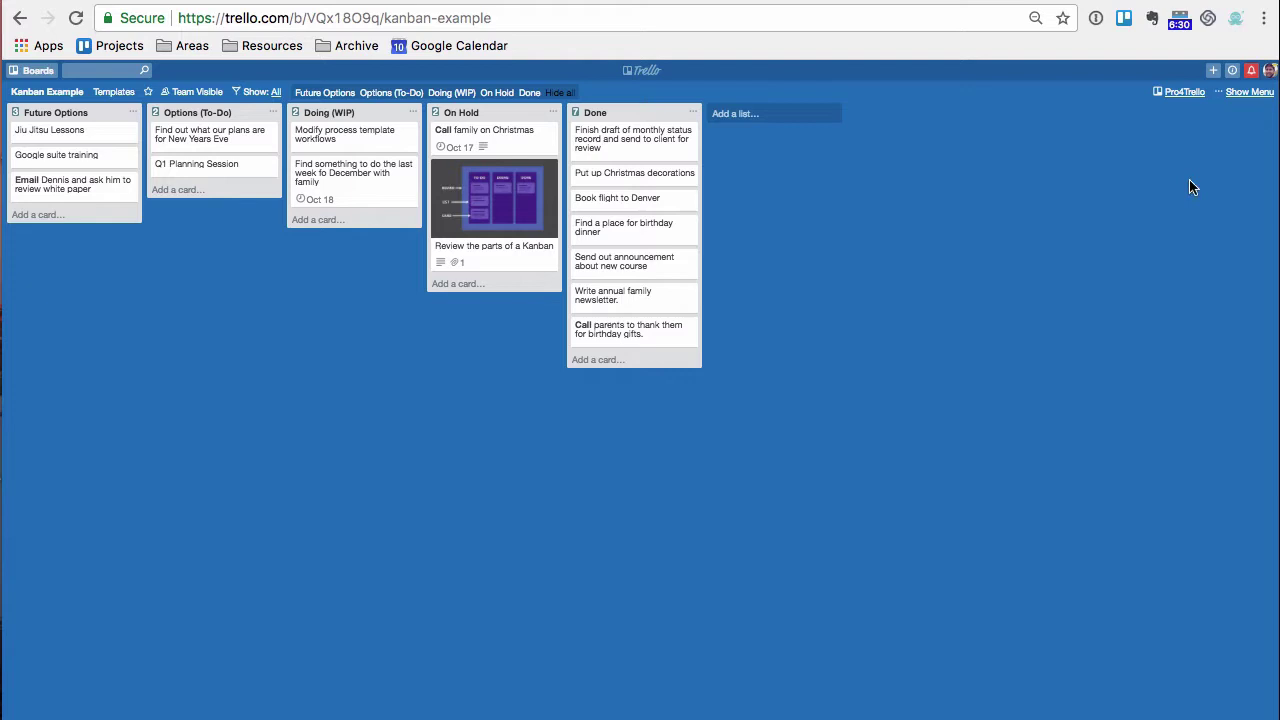
Add a husky sticker from the Taco Pack to the "Put up Christmas decorations" card in the Done list
left_click(1249, 92)
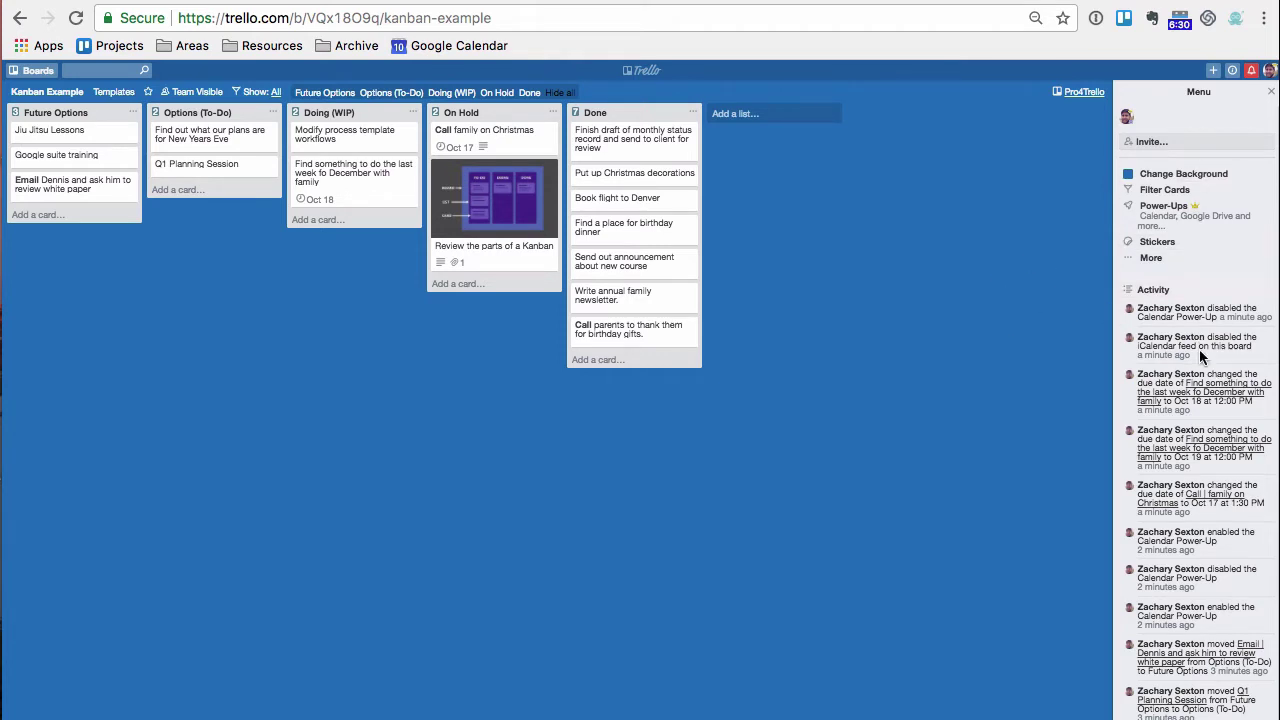
scroll(1199, 349, "down", 3)
scroll(1199, 362, "up", 3)
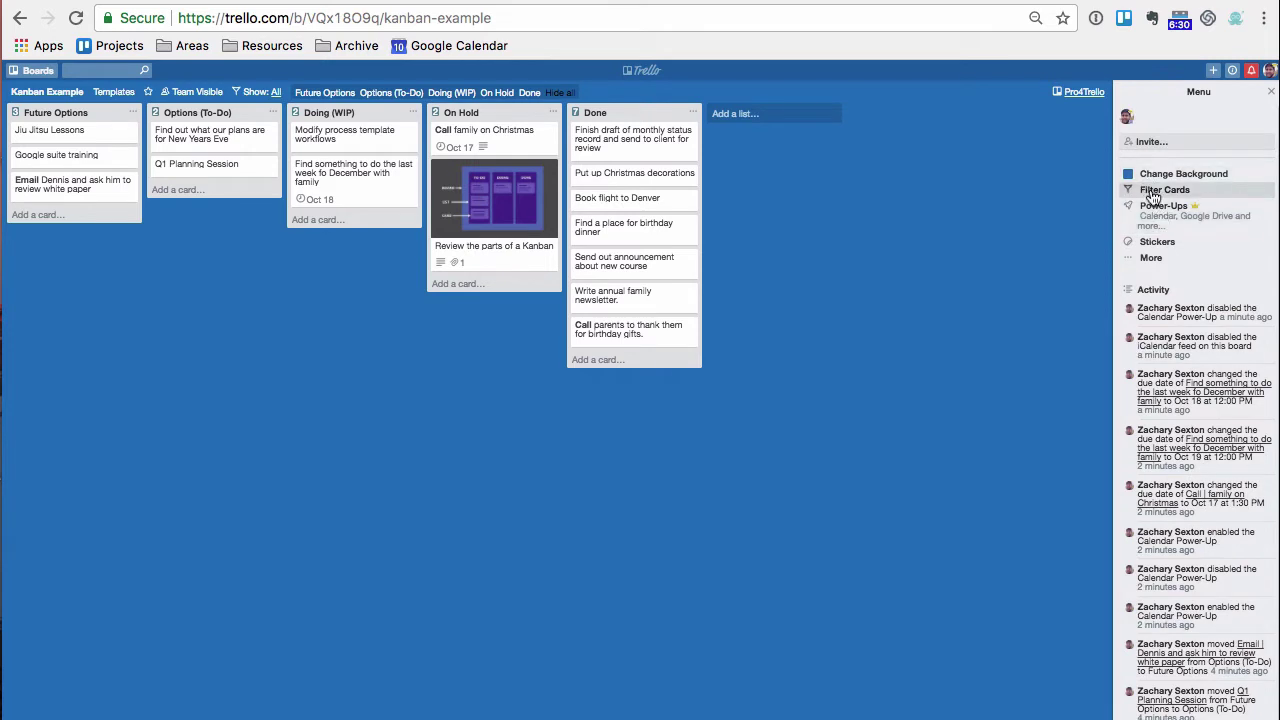
left_click(1160, 243)
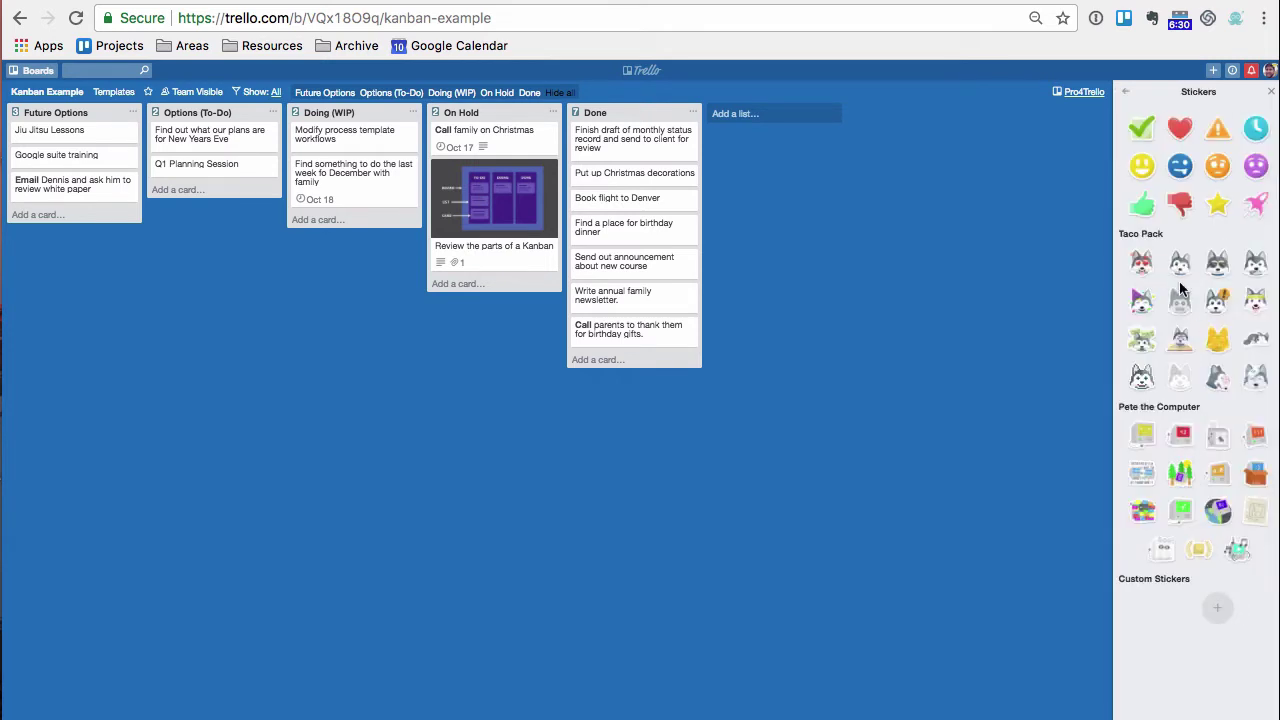
left_click_drag(1180, 607, 630, 178)
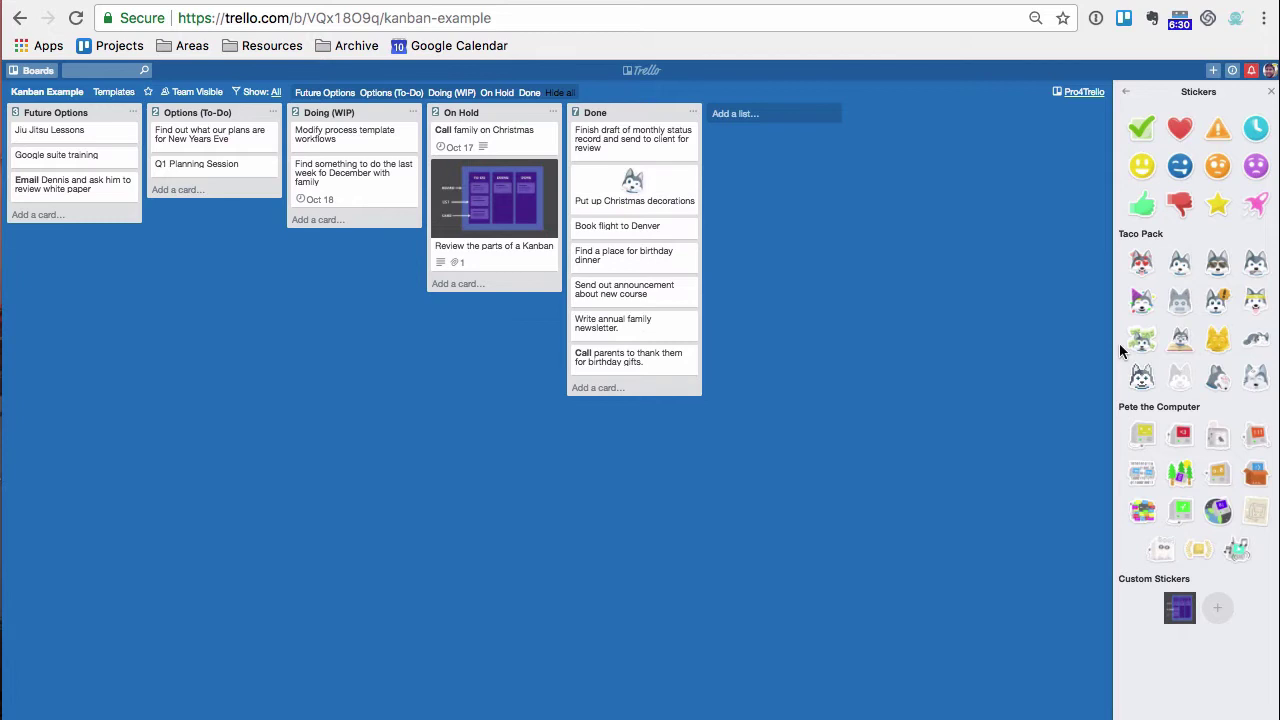
left_click(1125, 91)
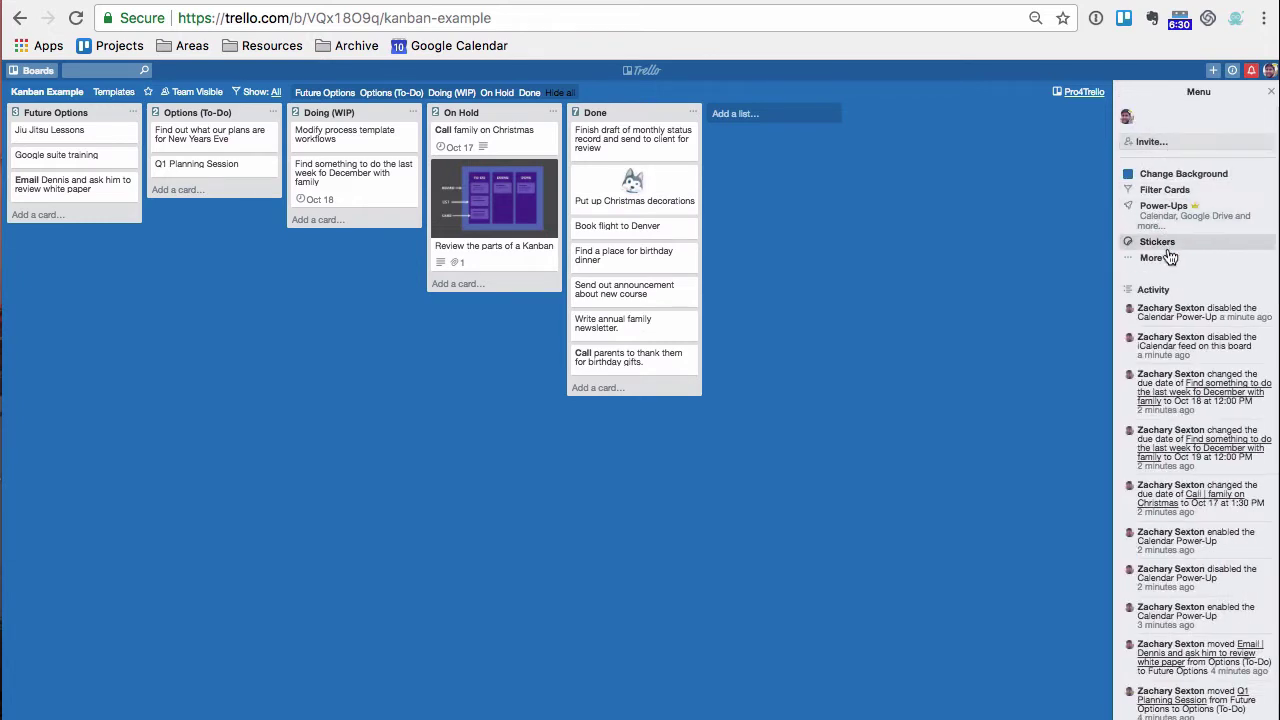
Browse the board's available Power-Ups and enable the Calendar Power-Up
left_click(1168, 208)
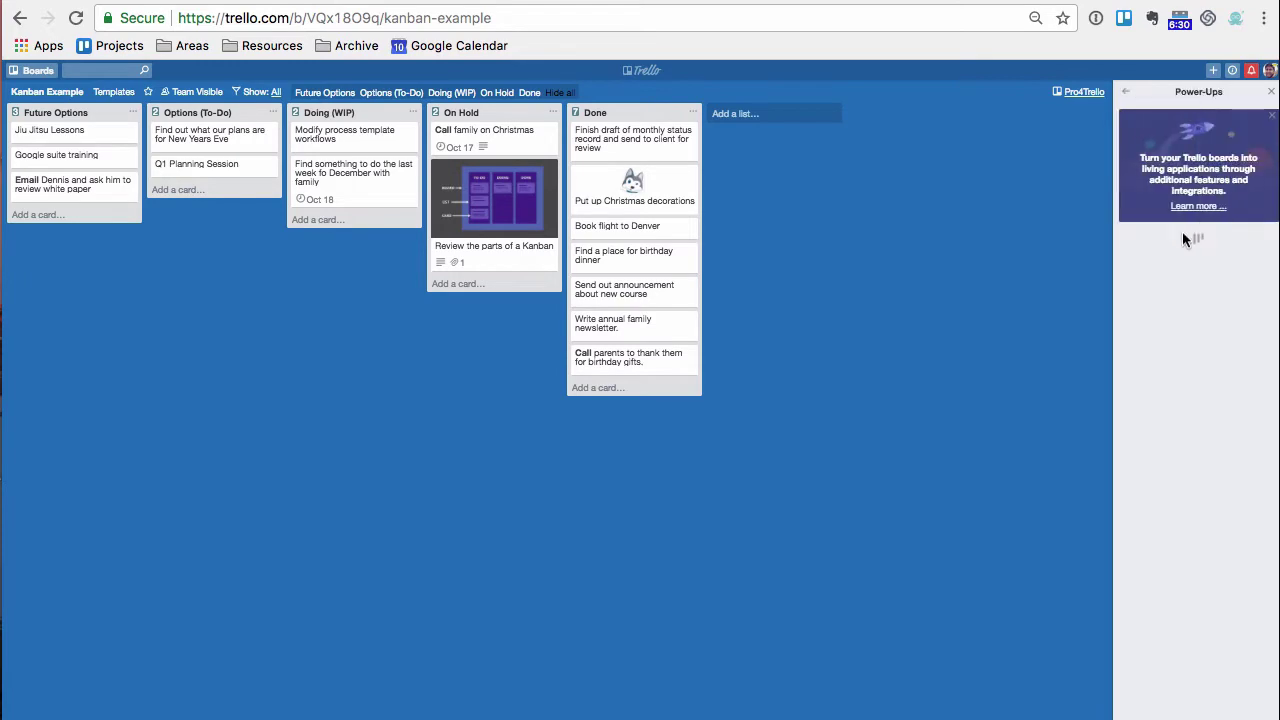
scroll(1194, 288, "down", 10)
scroll(1193, 297, "up", 5)
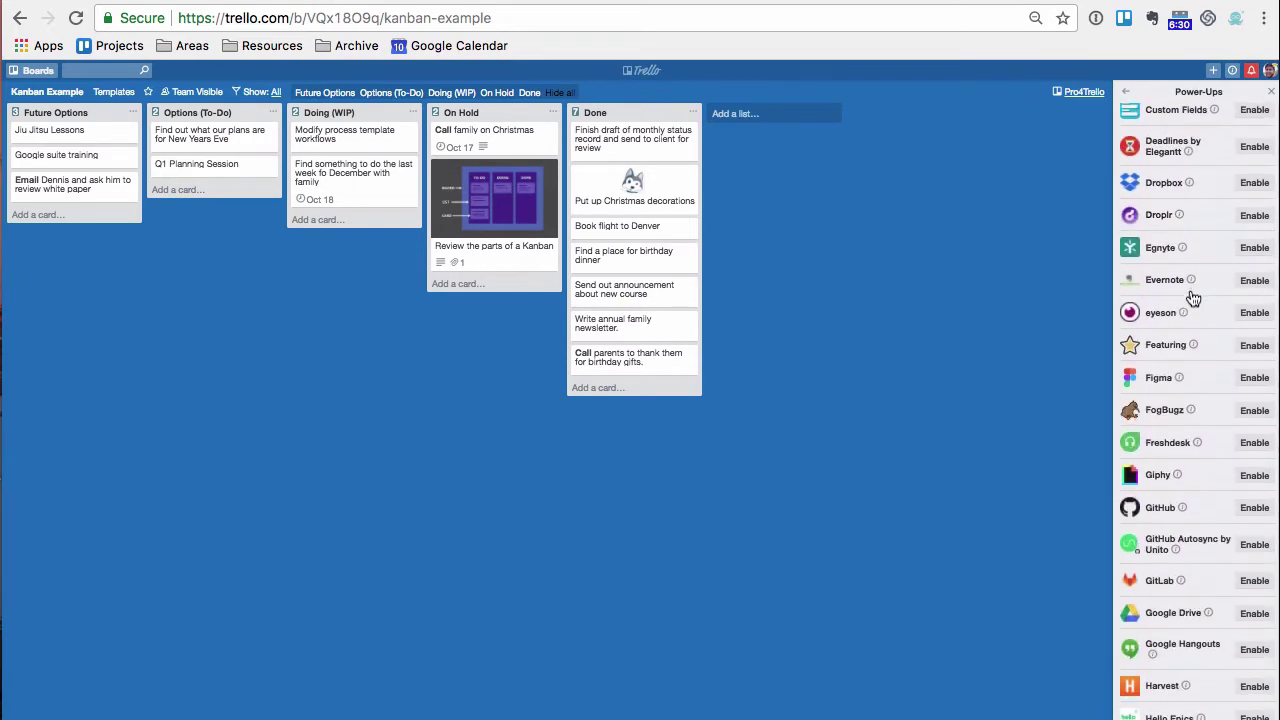
scroll(1191, 291, "down", 15)
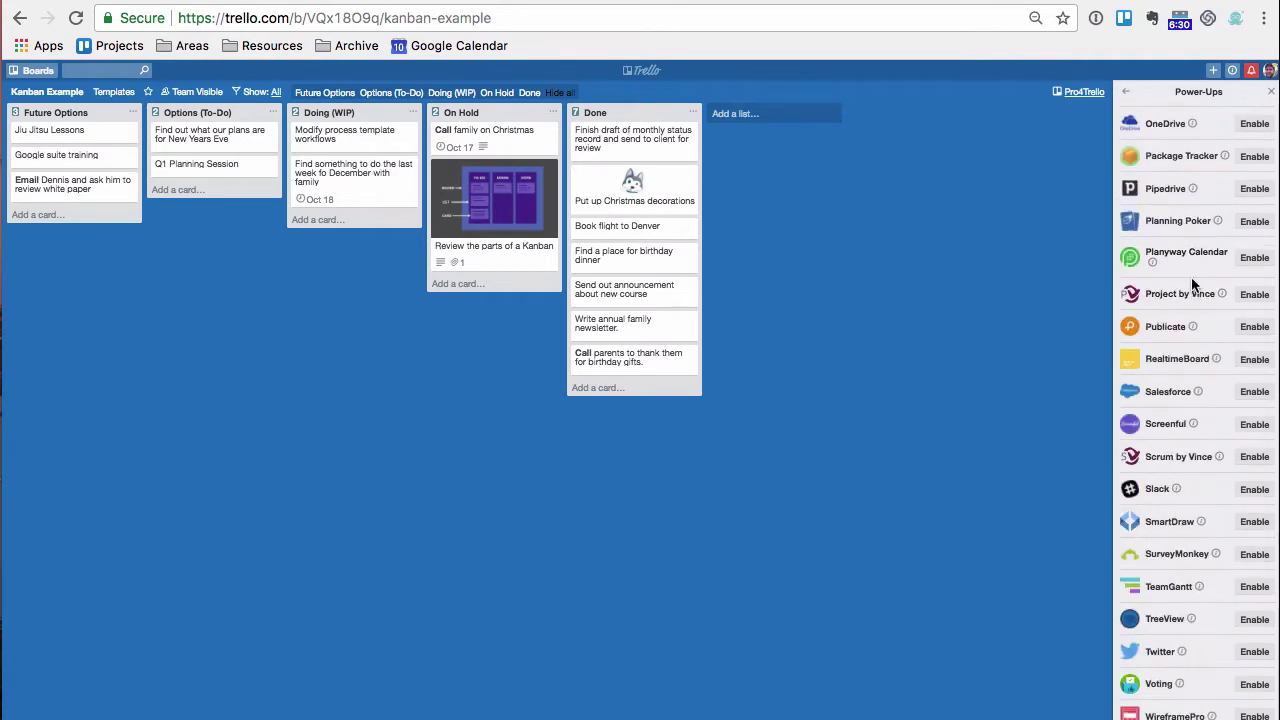
scroll(1193, 289, "up", 15)
scroll(1190, 289, "down", 12)
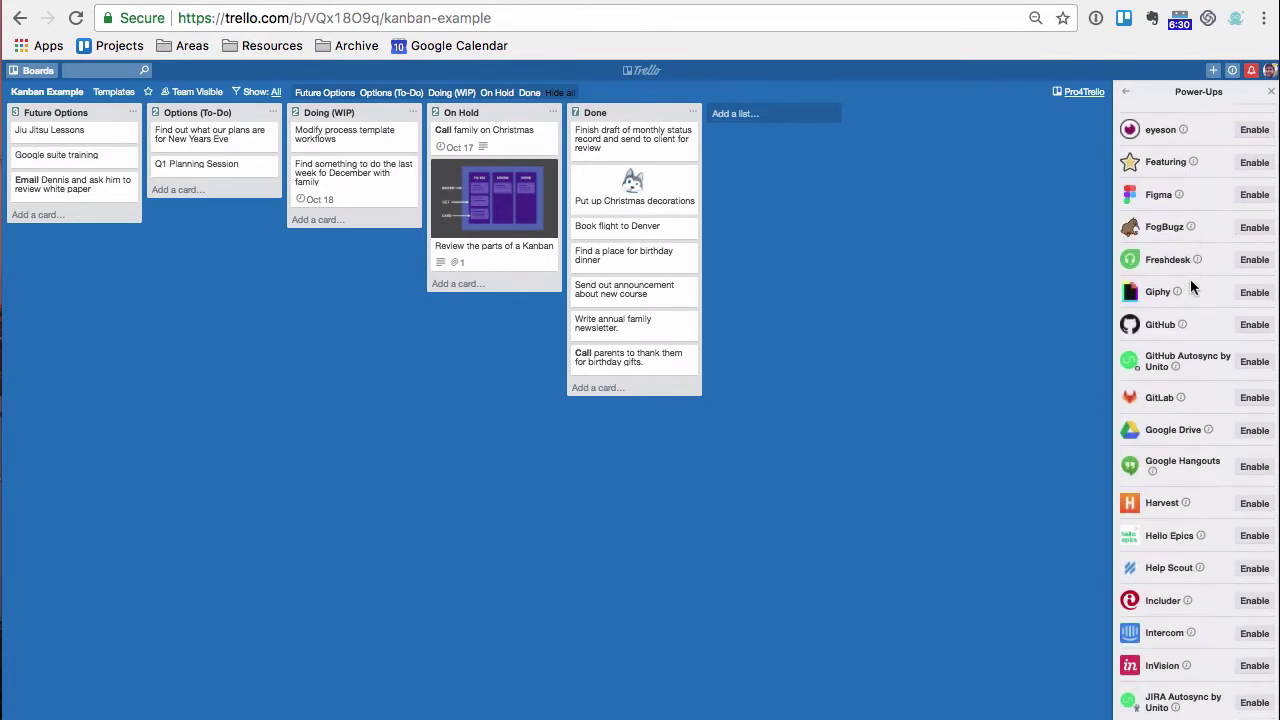
scroll(1192, 290, "up", 20)
scroll(1193, 290, "down", 5)
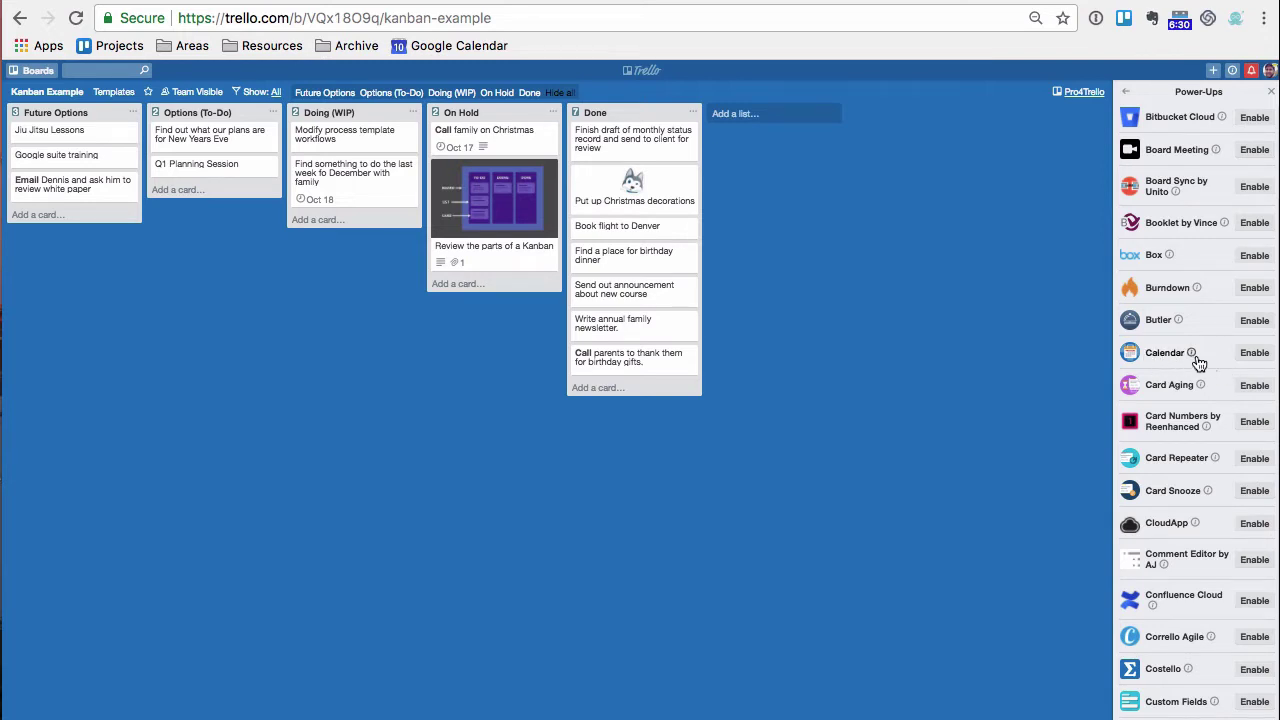
left_click(1252, 355)
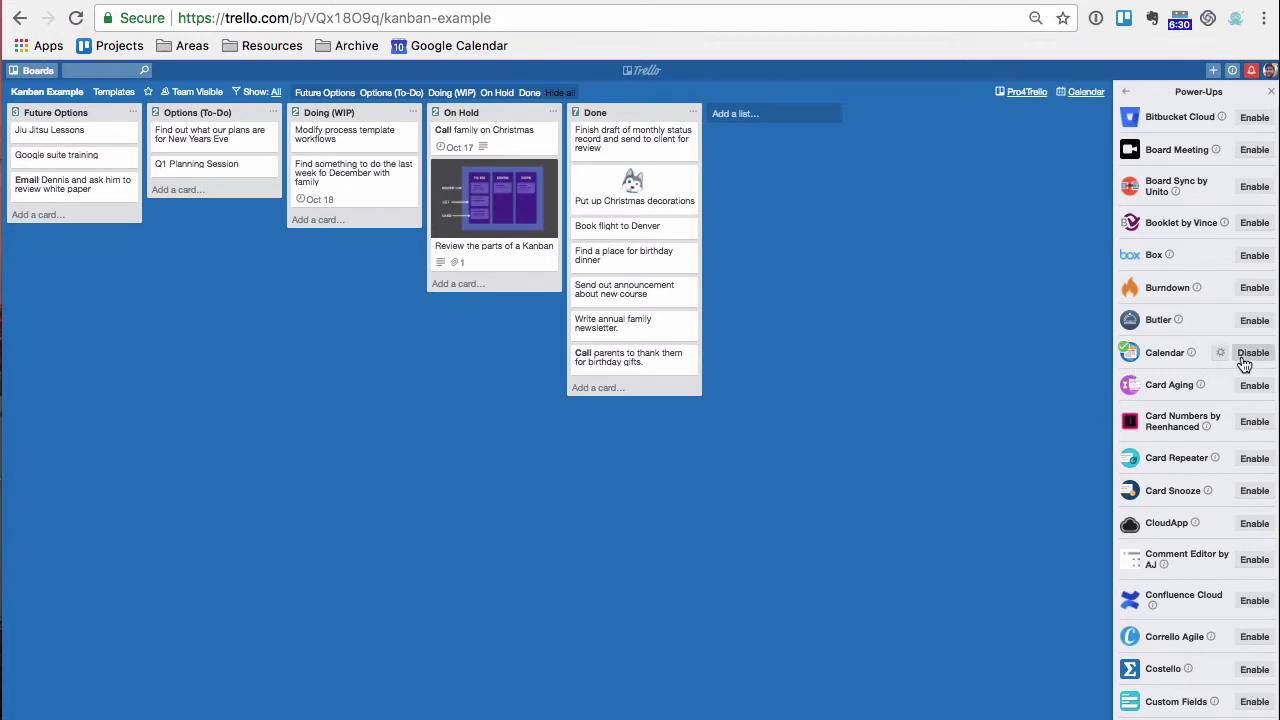
Reschedule the "Call family on Christmas" card to October 26 in the calendar's month view, and return to the board
left_click(1080, 96)
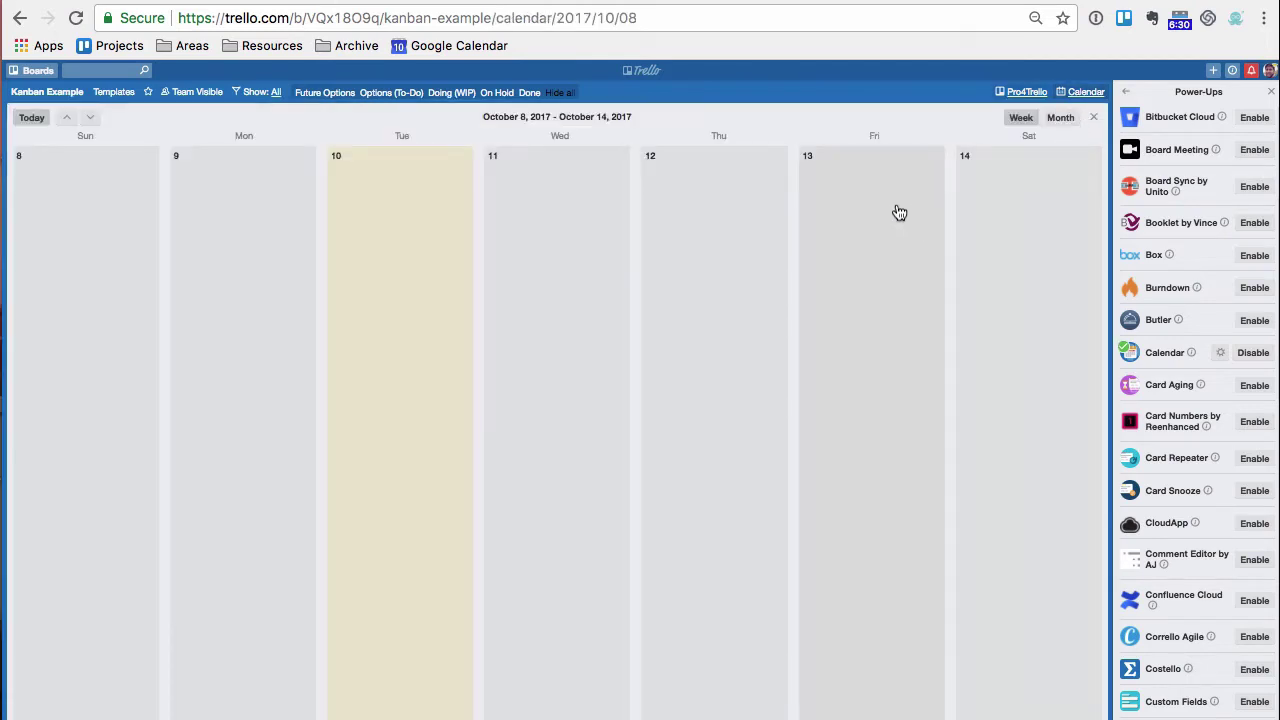
left_click(1058, 119)
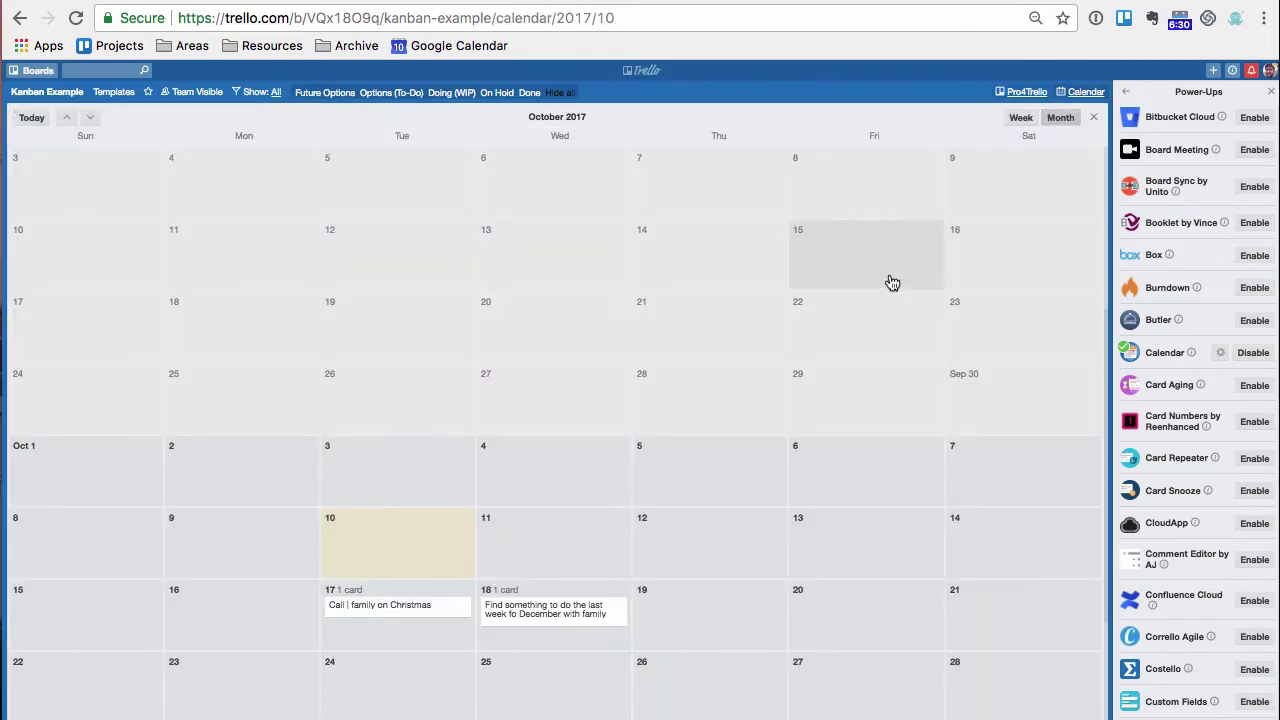
scroll(750, 345, "down", 3)
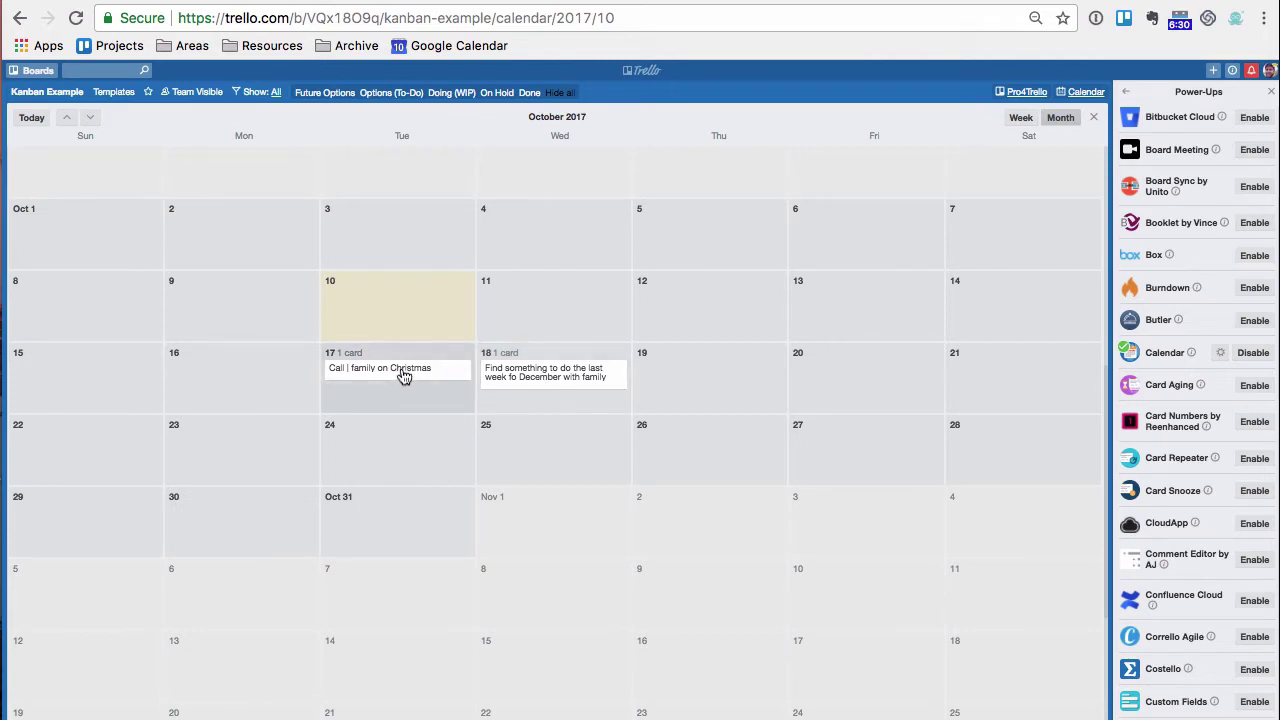
left_click_drag(403, 375, 669, 462)
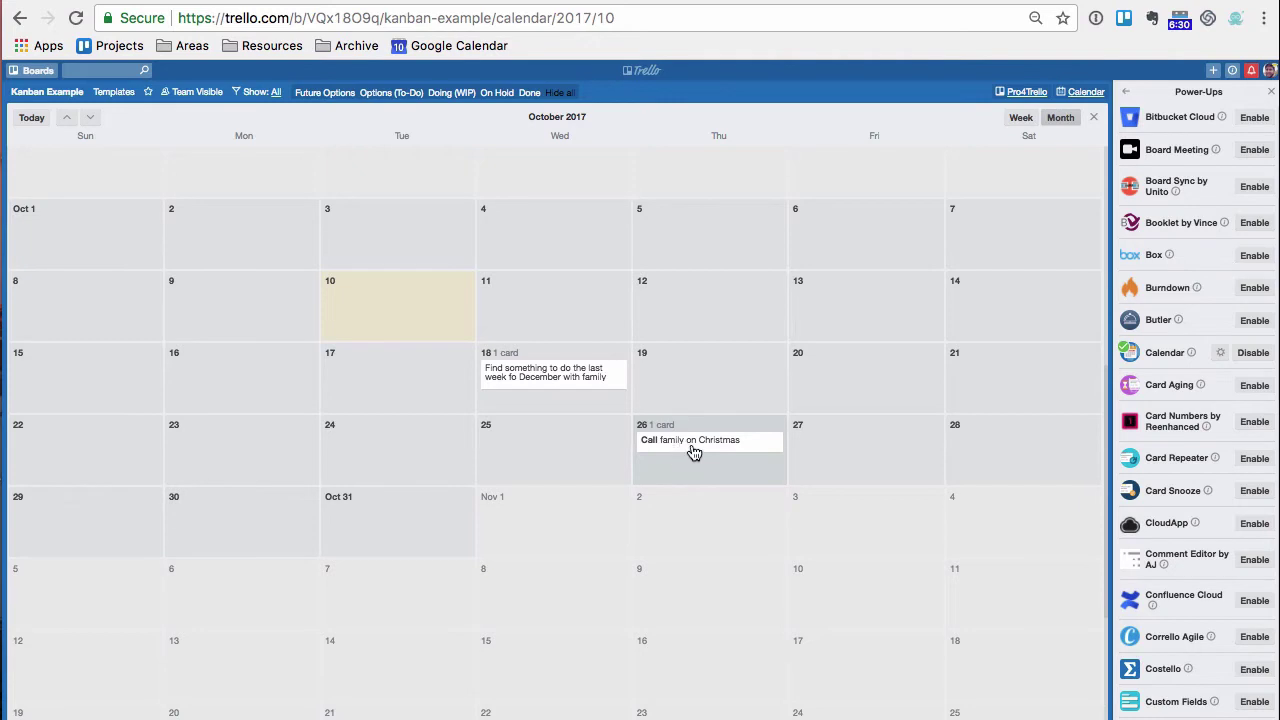
left_click(1093, 117)
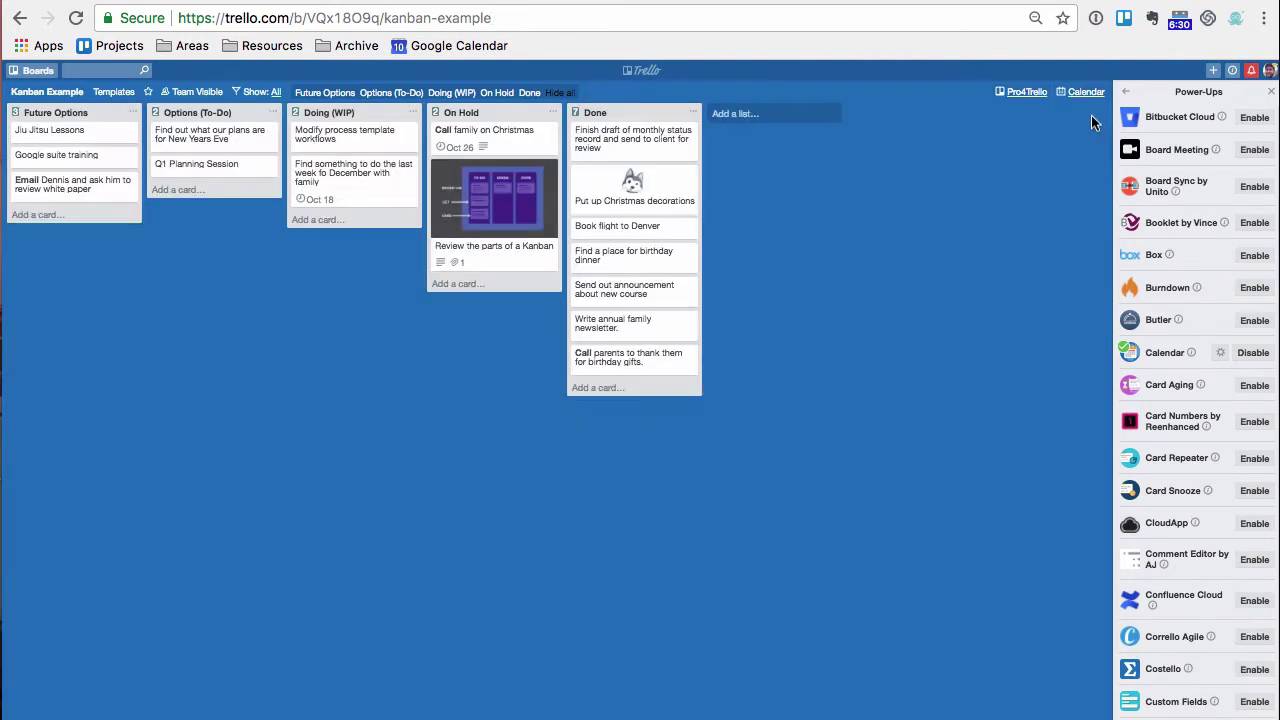
Give the "Modify process template workflows" card a due date of 10/11/2017 at 12:00 PM
left_click(362, 146)
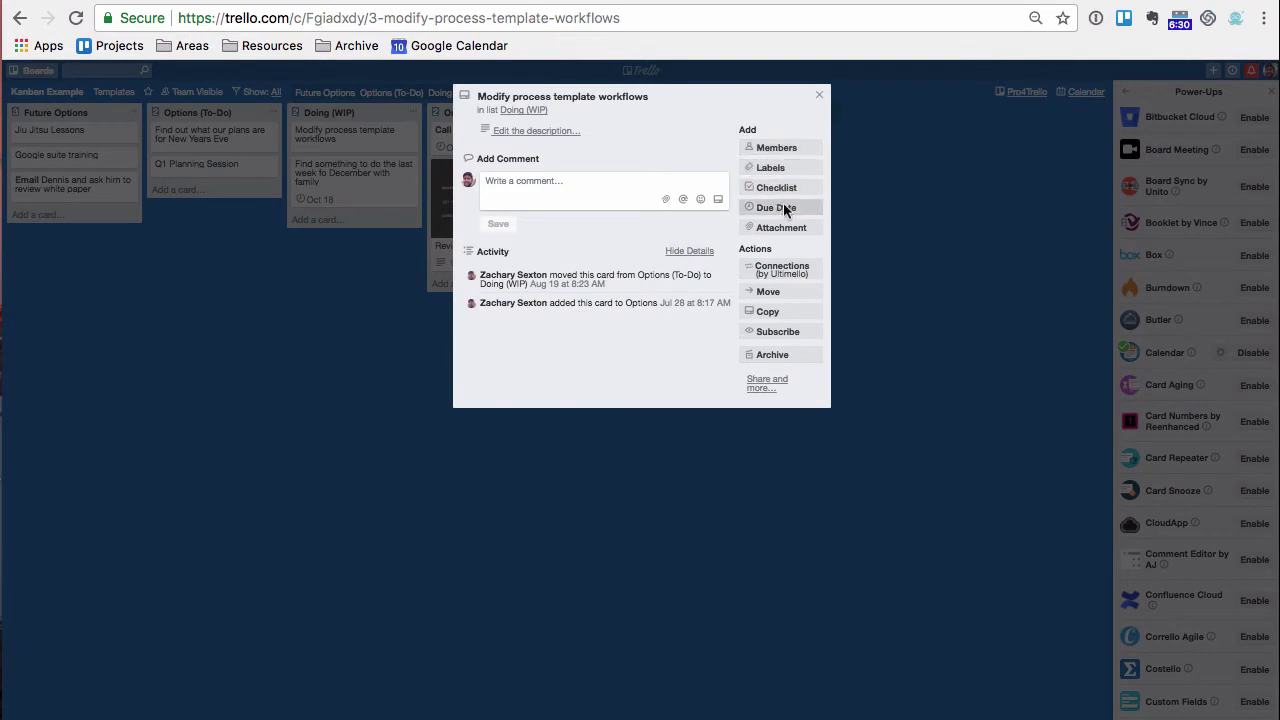
left_click(780, 207)
left_click(814, 330)
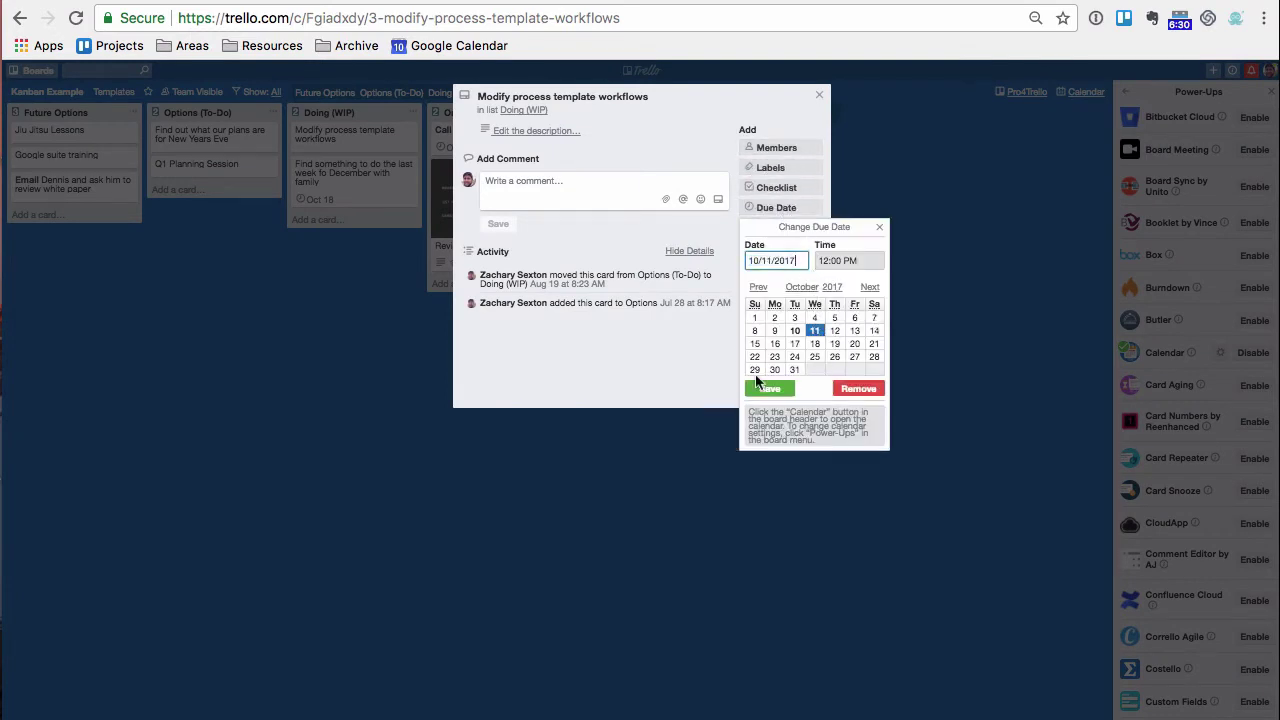
left_click(769, 389)
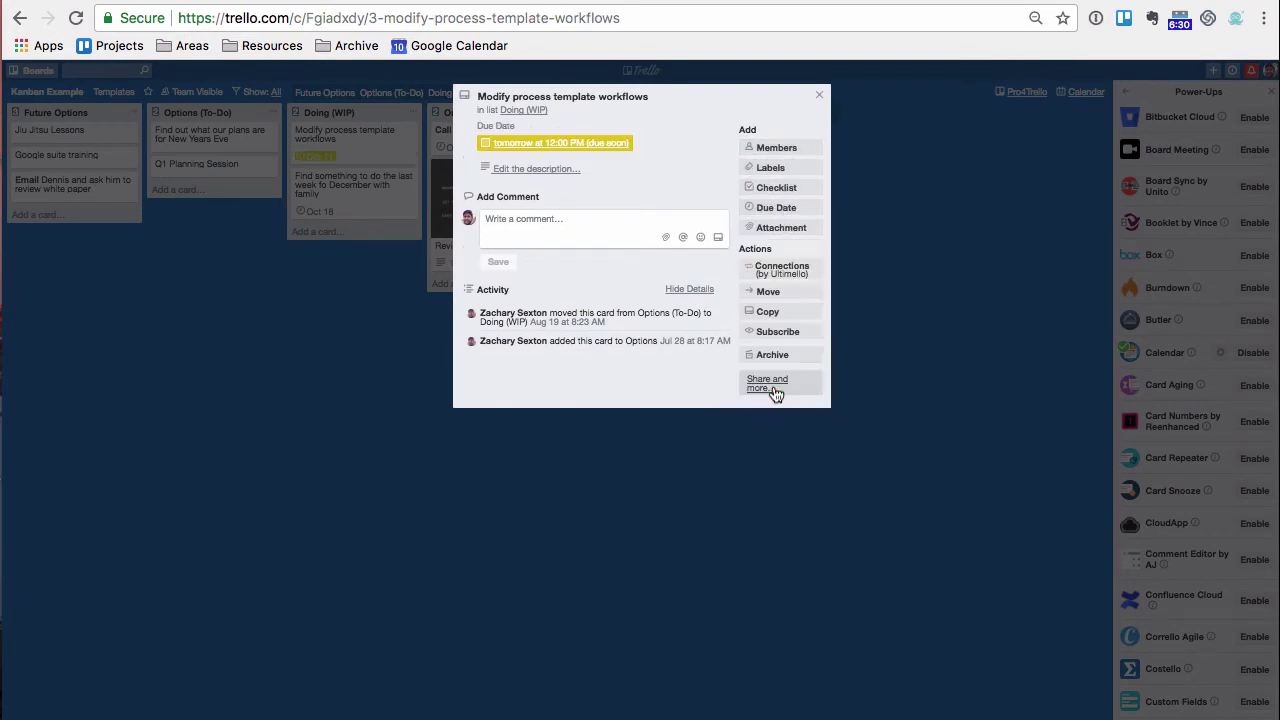
left_click(819, 96)
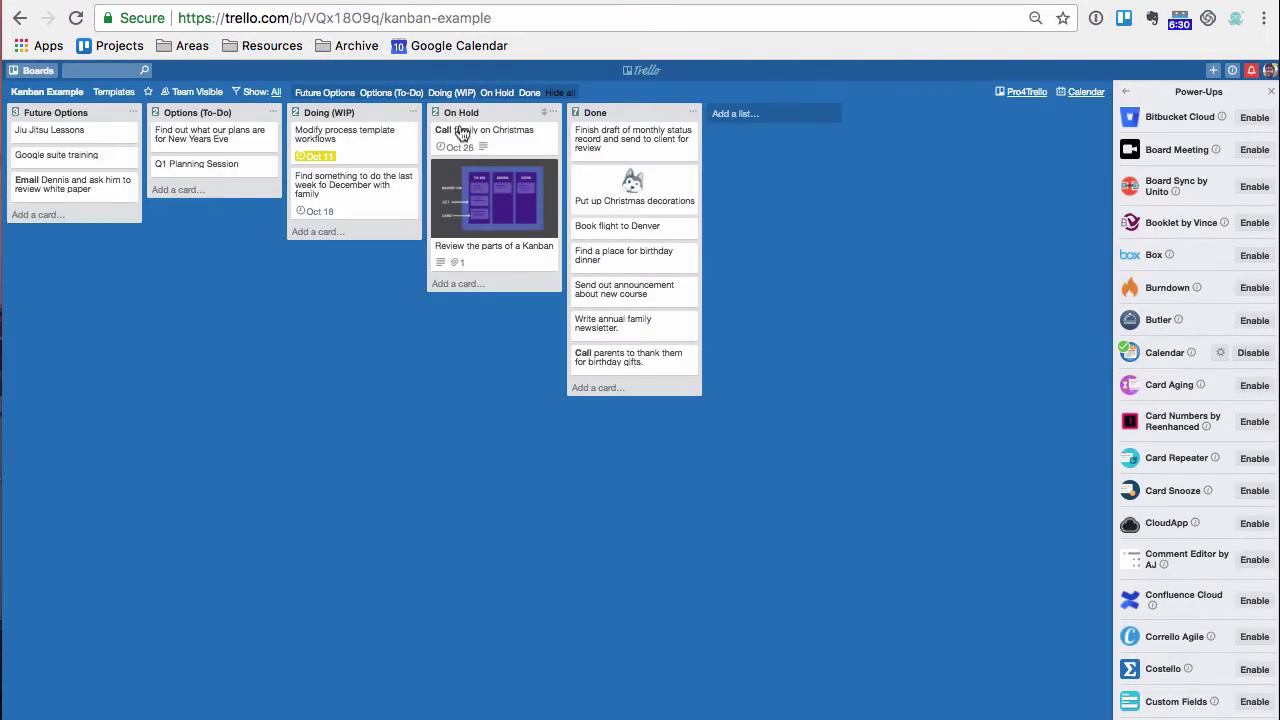
Reschedule the "Modify process template workflows" card to October 12 in the board calendar, checking its due date before and after
left_click(1081, 94)
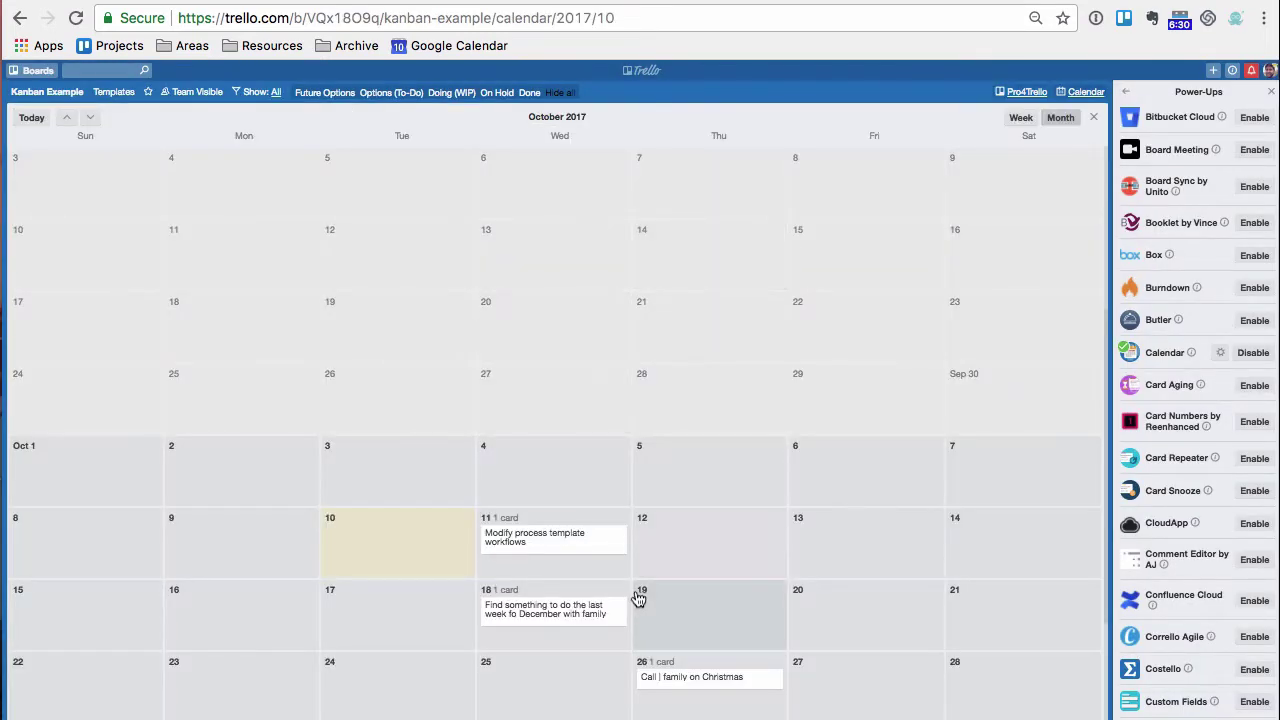
scroll(639, 597, "down", 1)
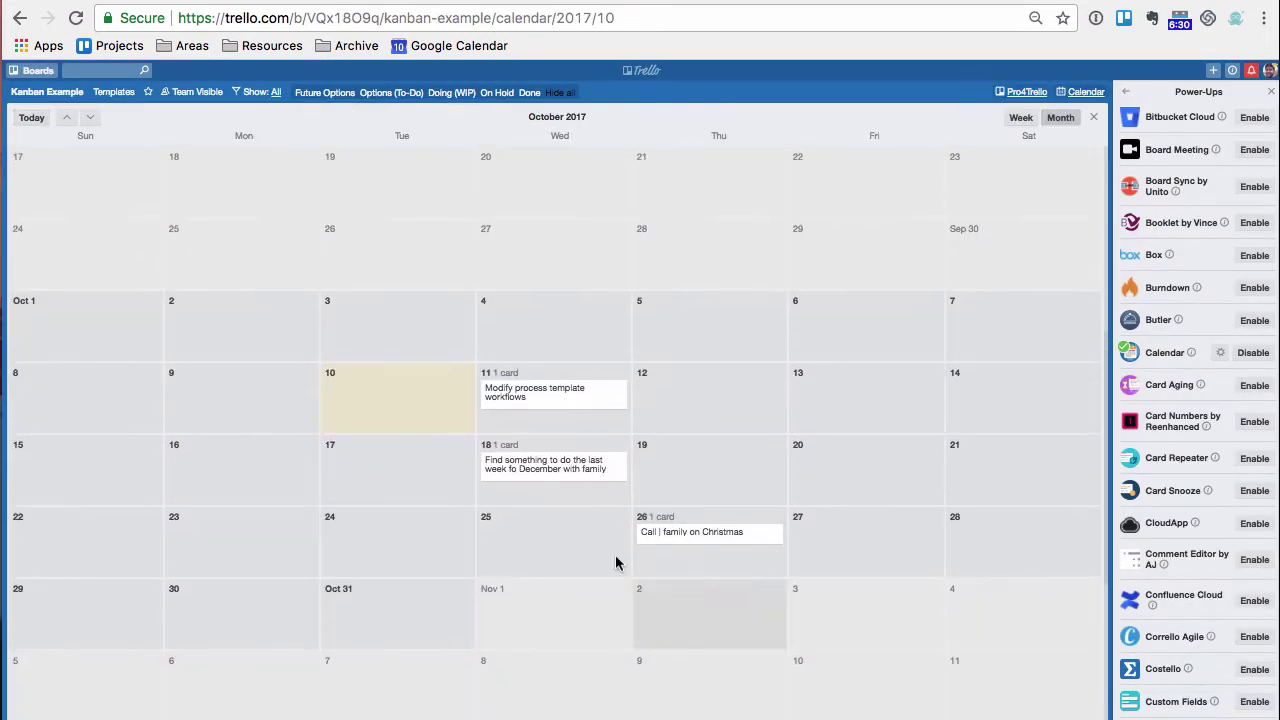
left_click(552, 396)
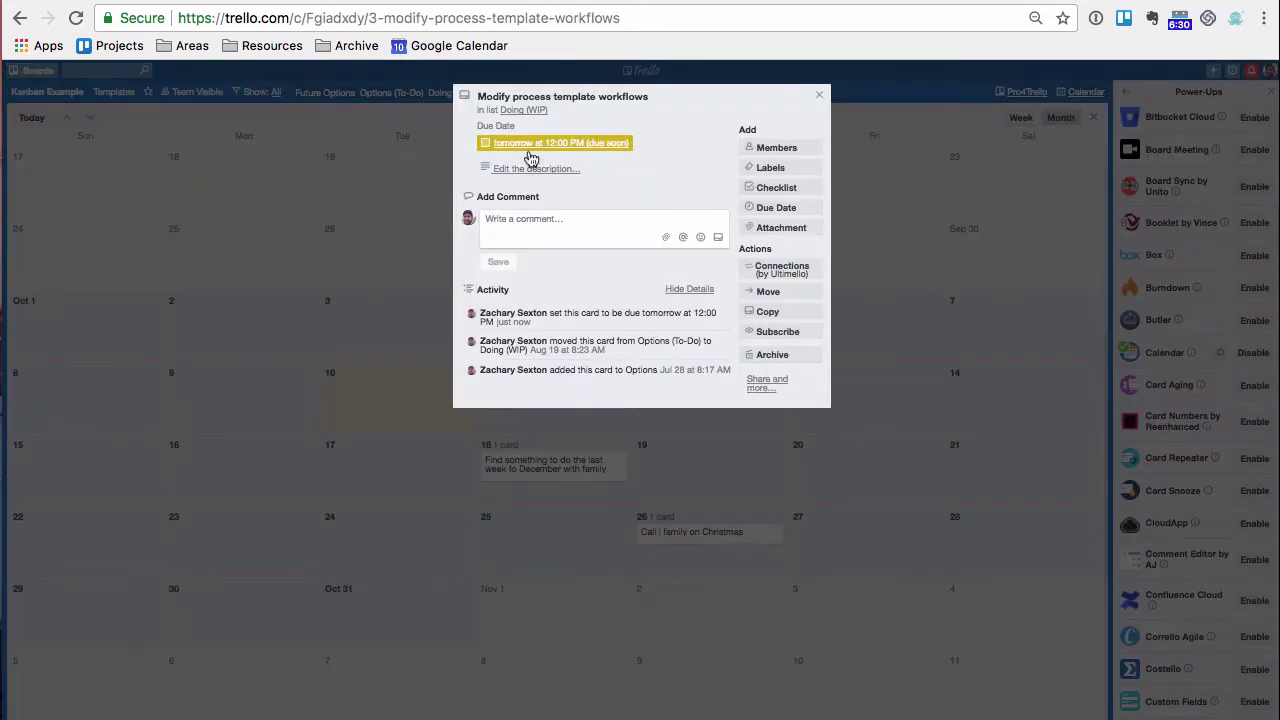
left_click(820, 96)
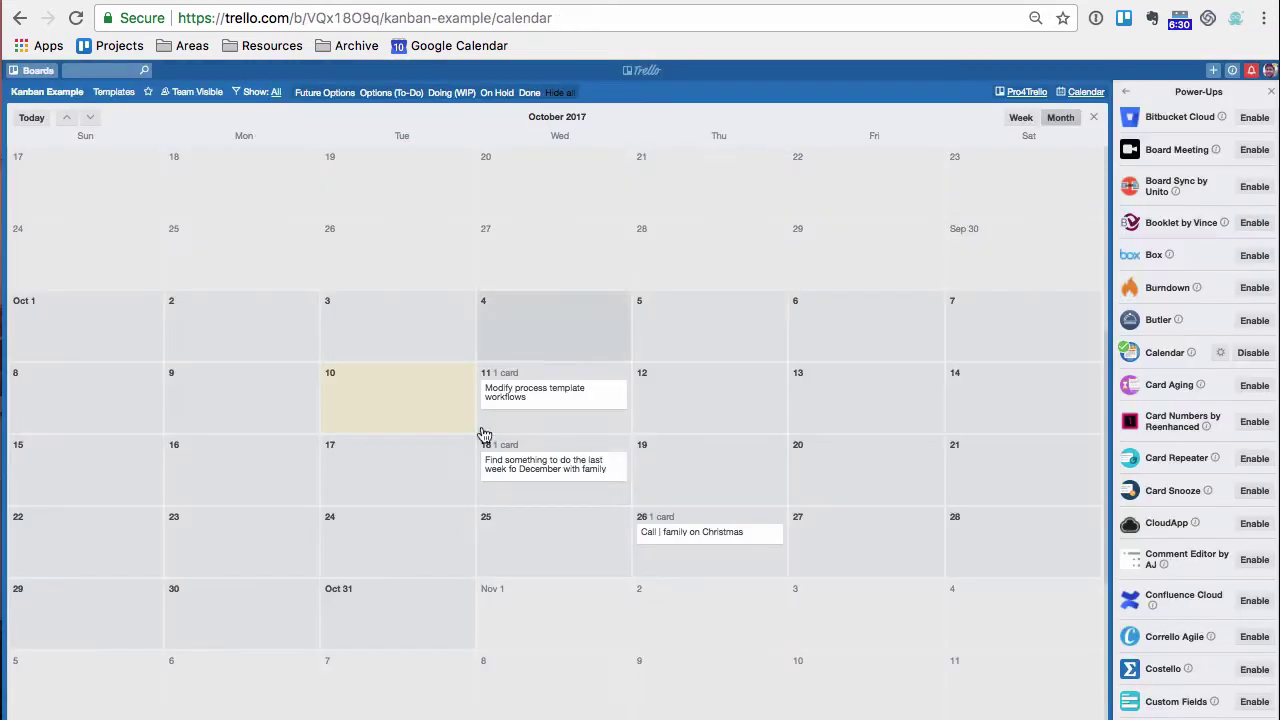
left_click_drag(546, 402, 711, 405)
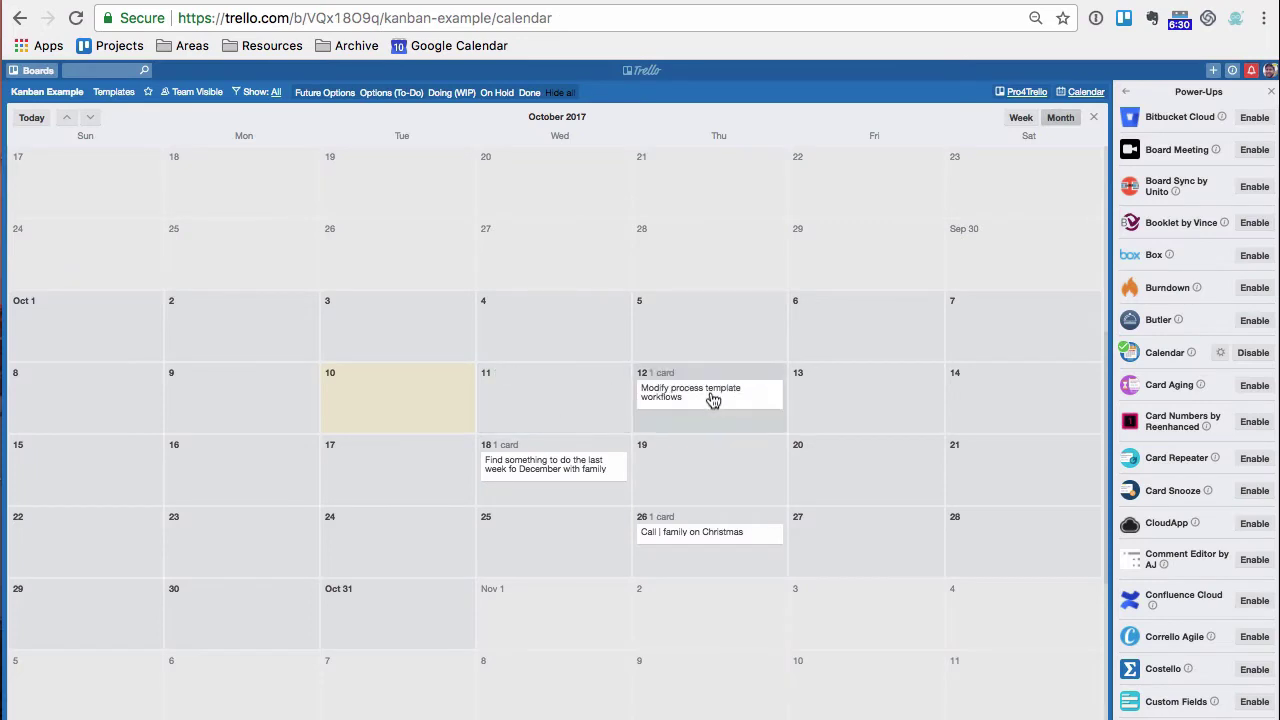
left_click(711, 403)
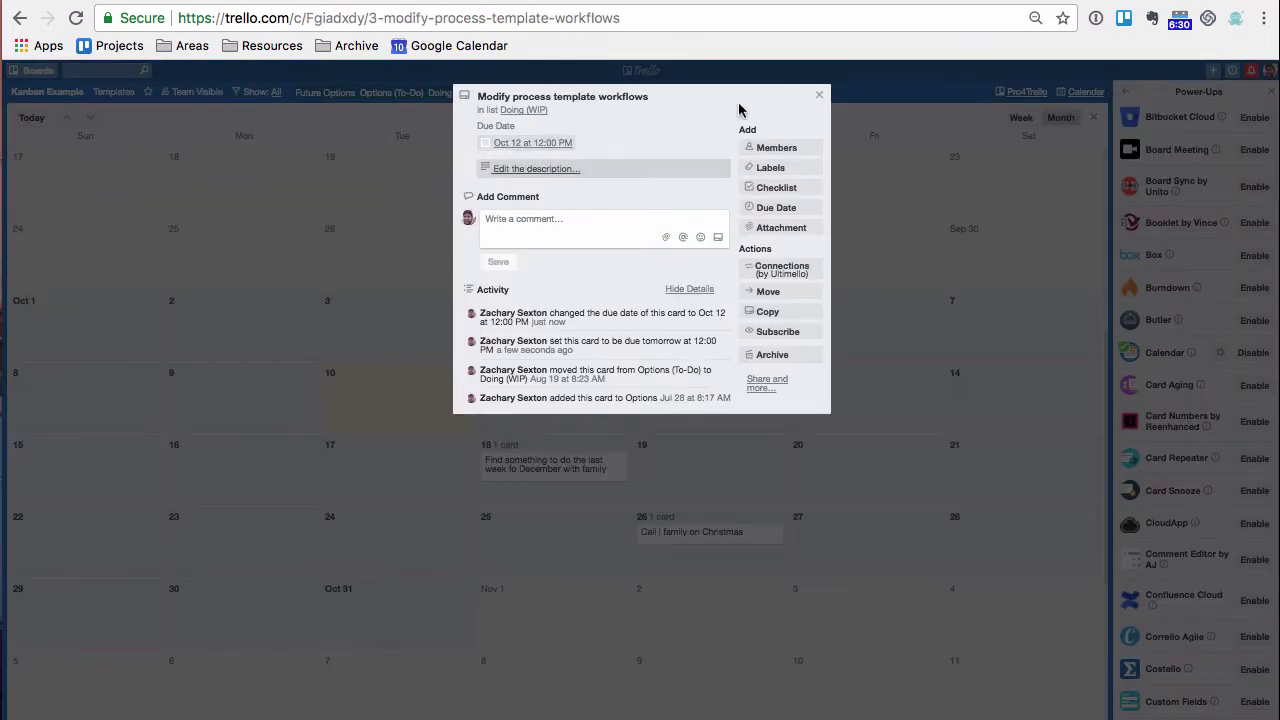
left_click(816, 96)
View the calendar by week and return to the board
left_click(1021, 117)
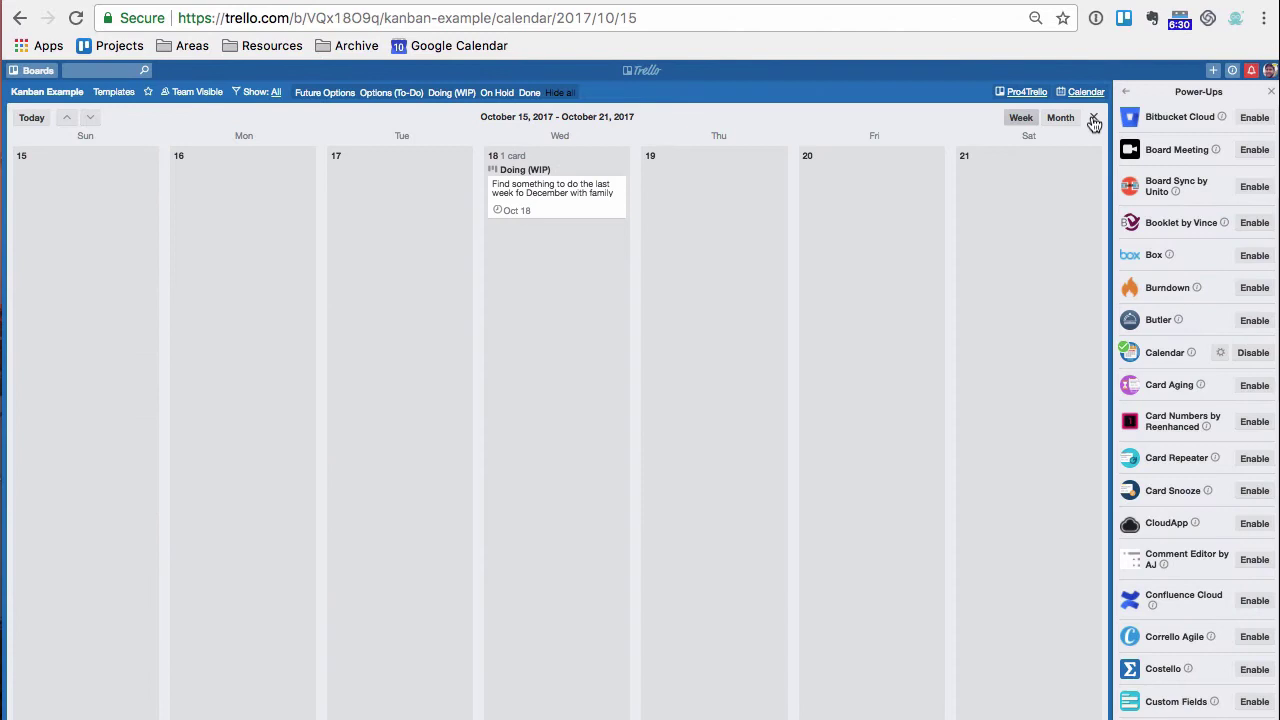
left_click(1094, 119)
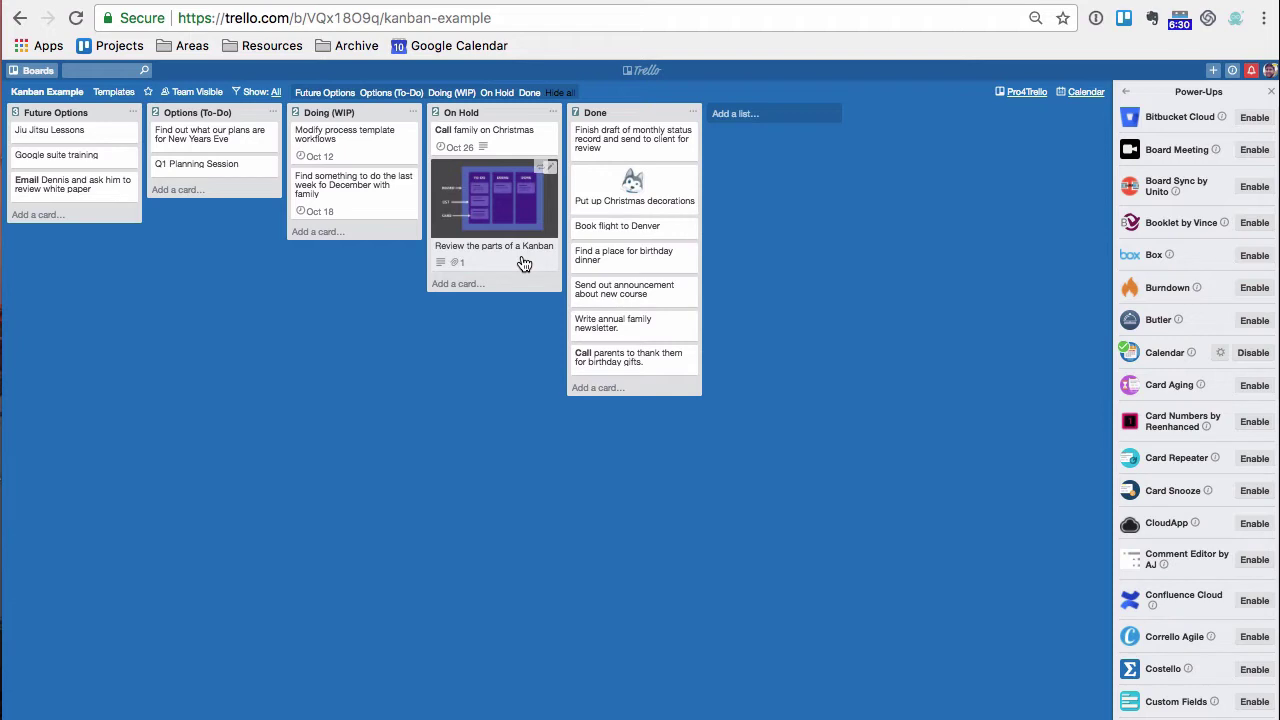
Enable the iCalendar feed in the Calendar Power-Up's settings and select the personal feed URL
left_click(1220, 355)
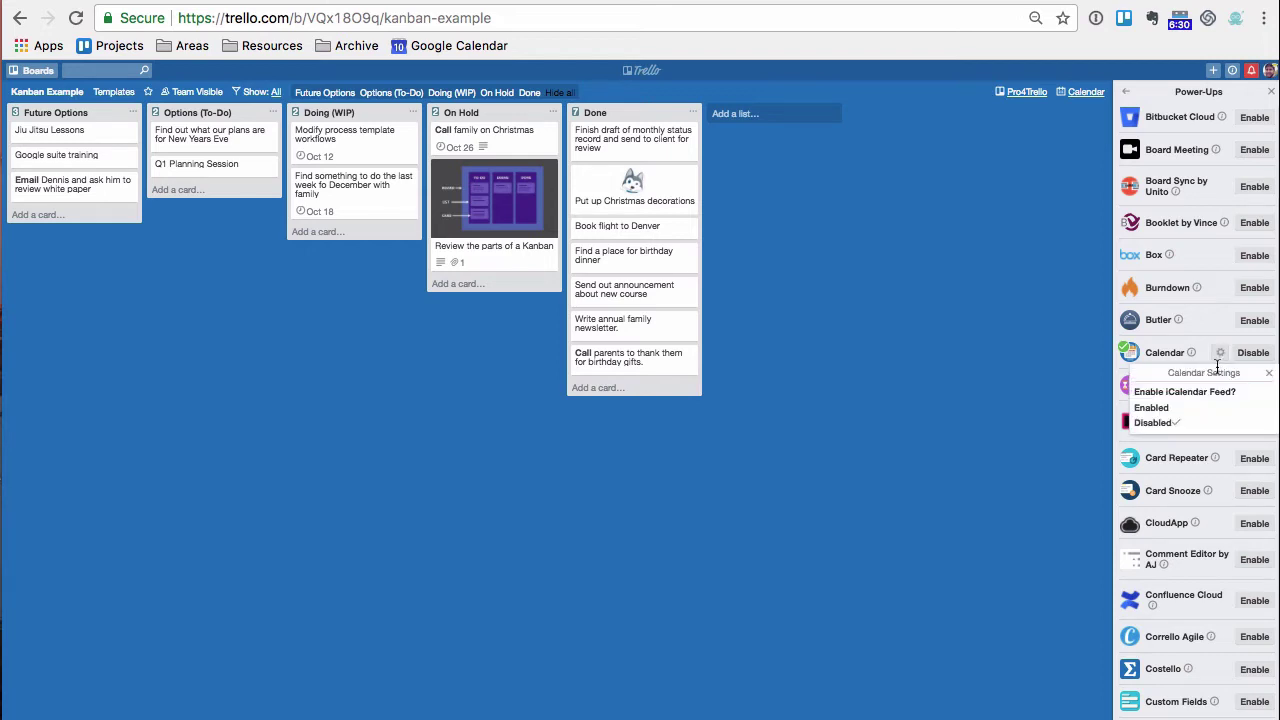
left_click(1210, 408)
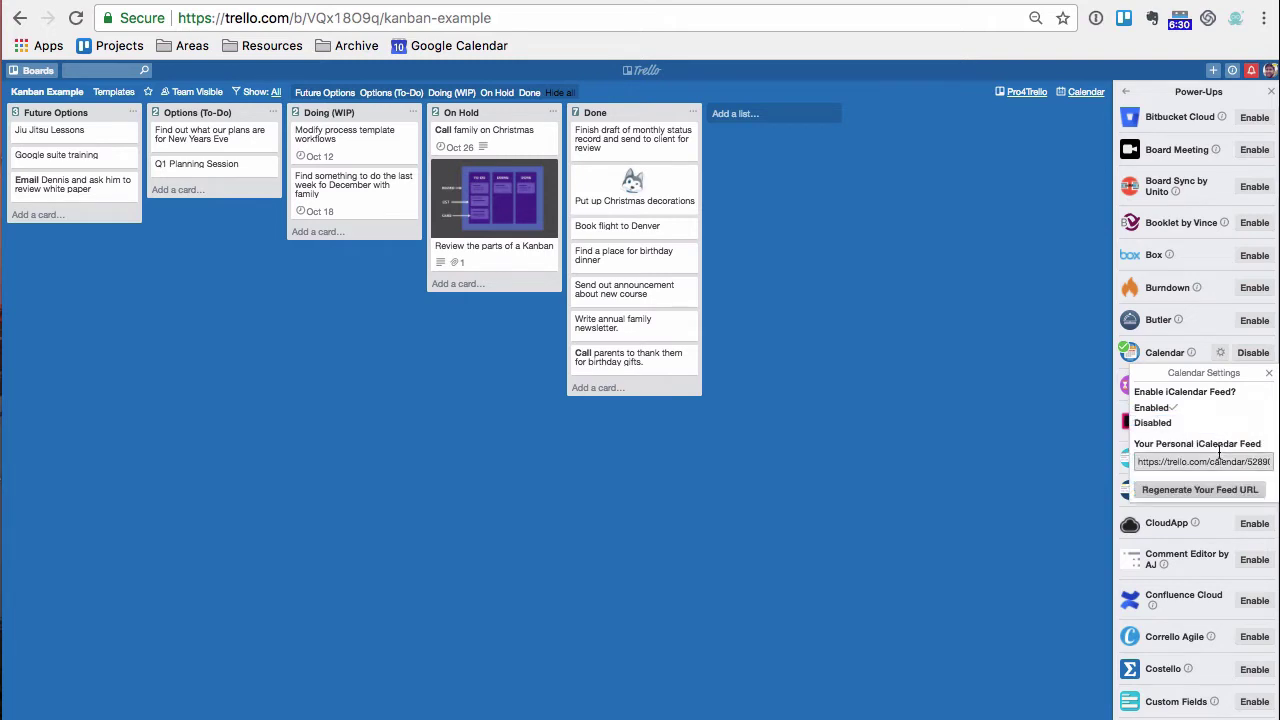
left_click(1192, 461)
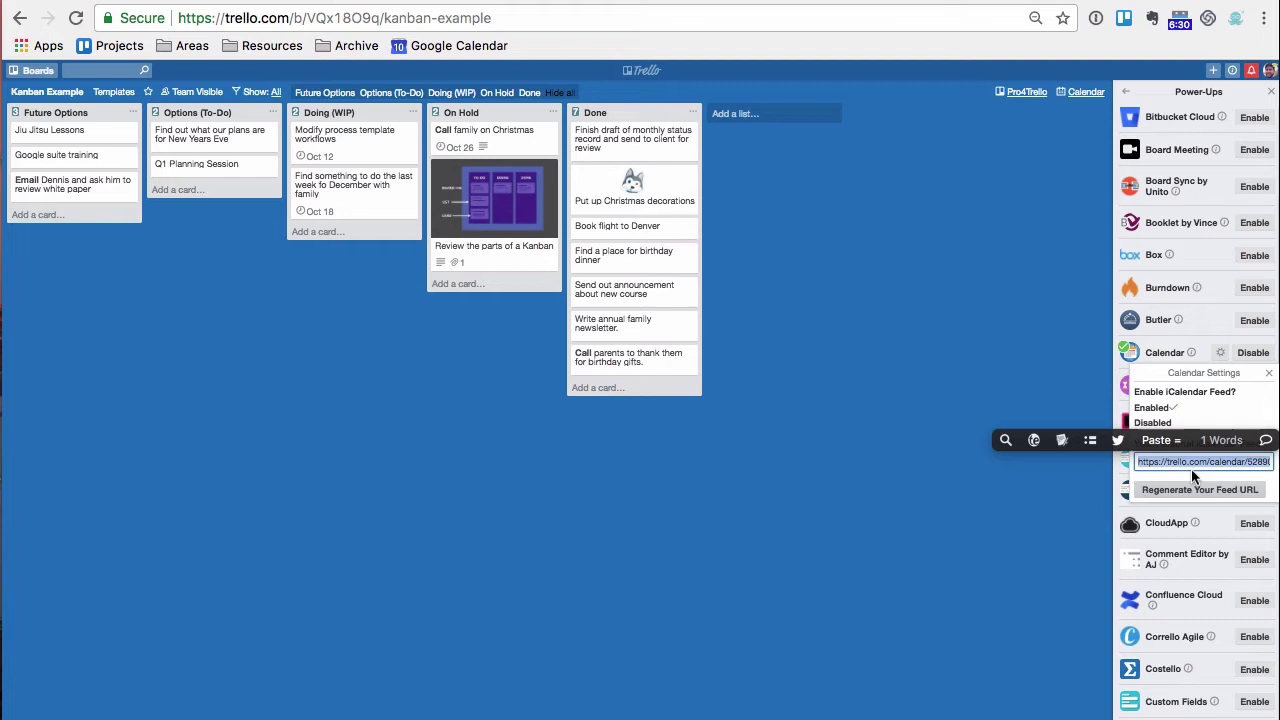
Copy the personal iCalendar feed URL from the Calendar Power-Up's settings
left_click(1181, 462)
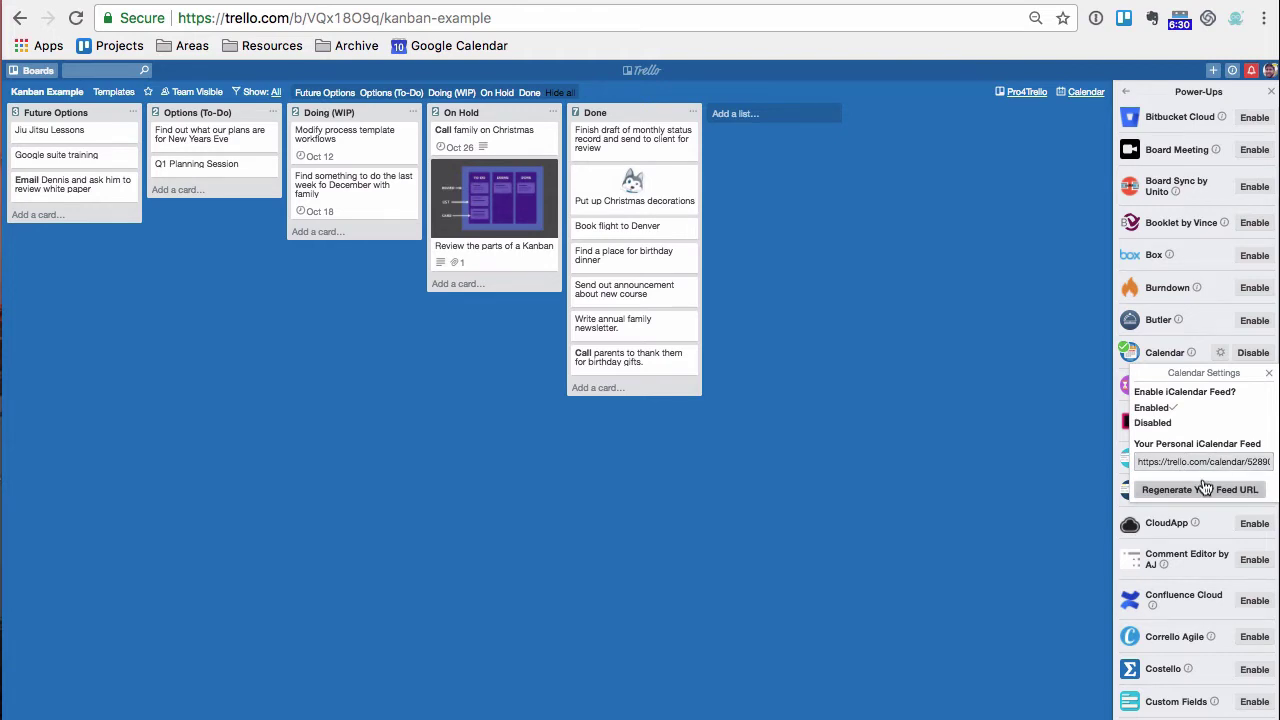
left_click(1205, 496)
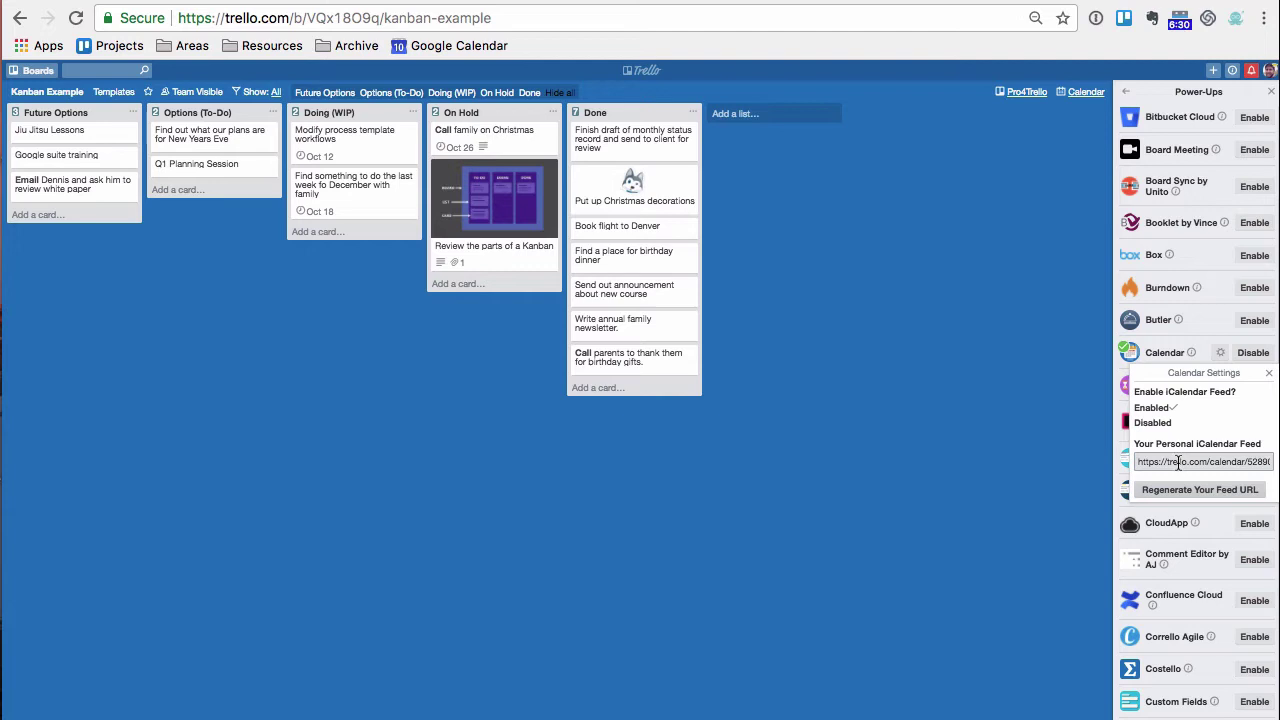
left_click(1178, 459)
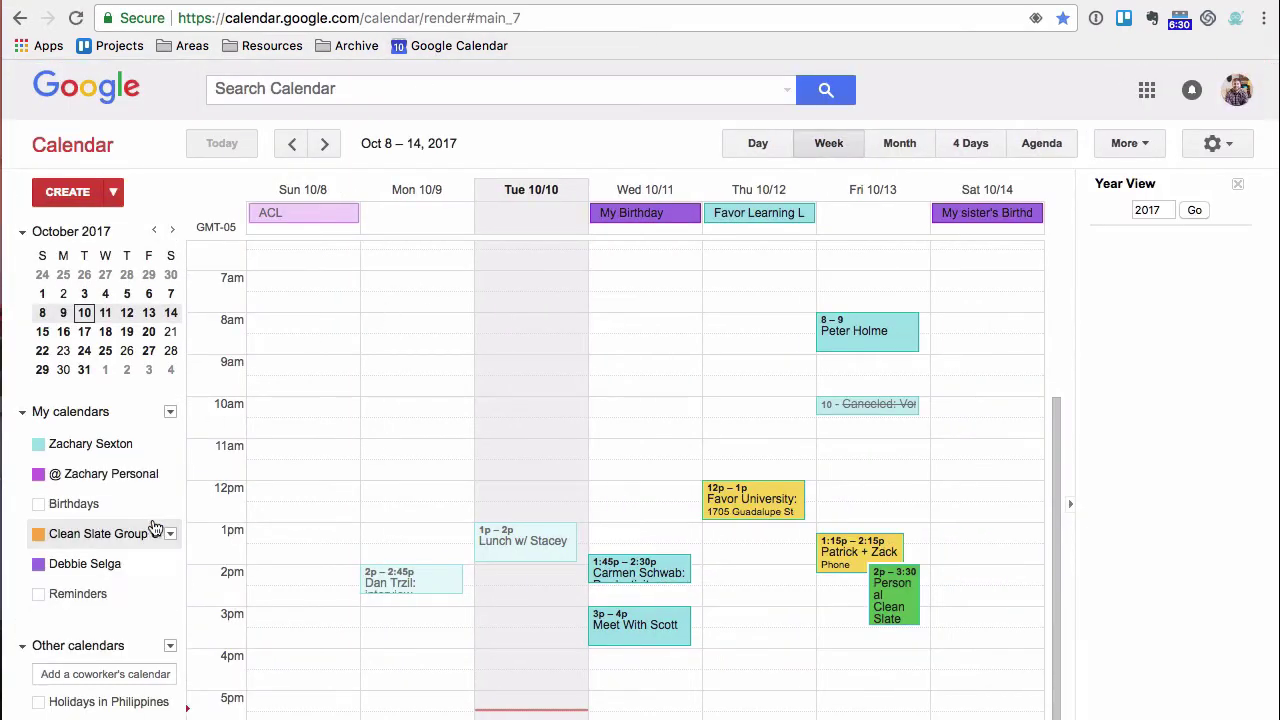
In Google Calendar, hide the Clean Slate Group calendar and resize the browser window so the Other calendars options fit on screen
left_click(155, 528)
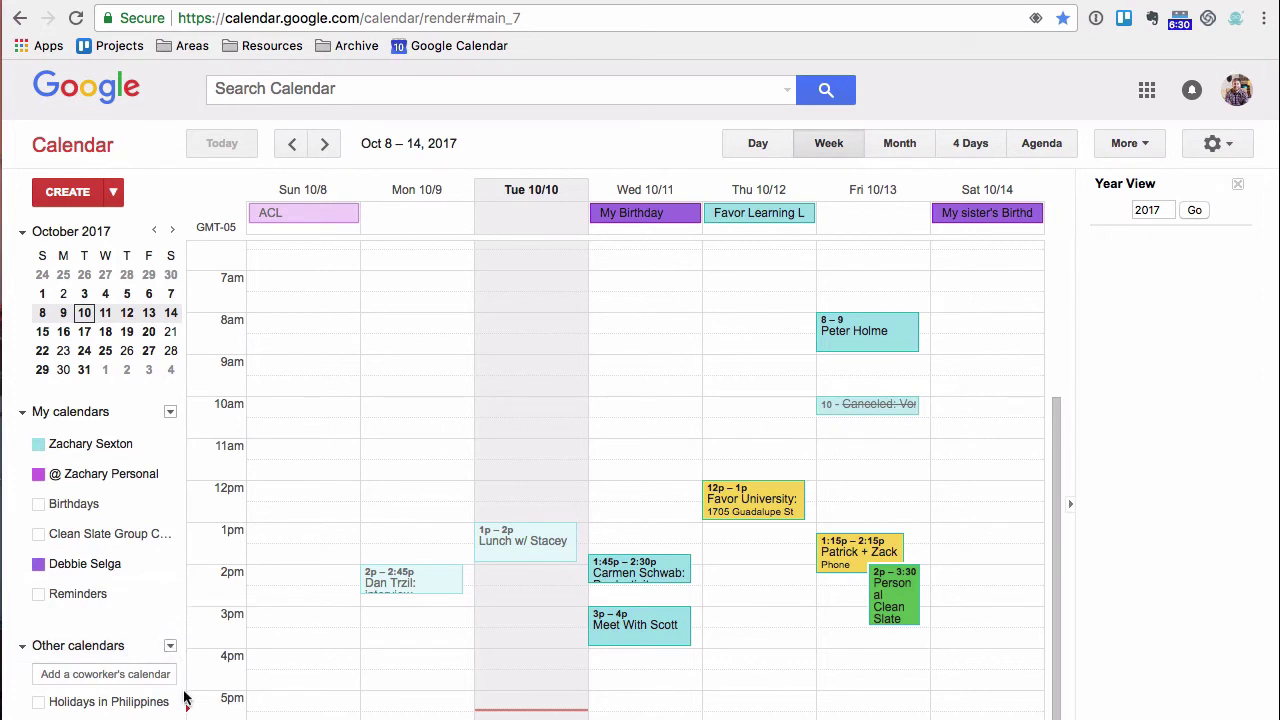
left_click(170, 646)
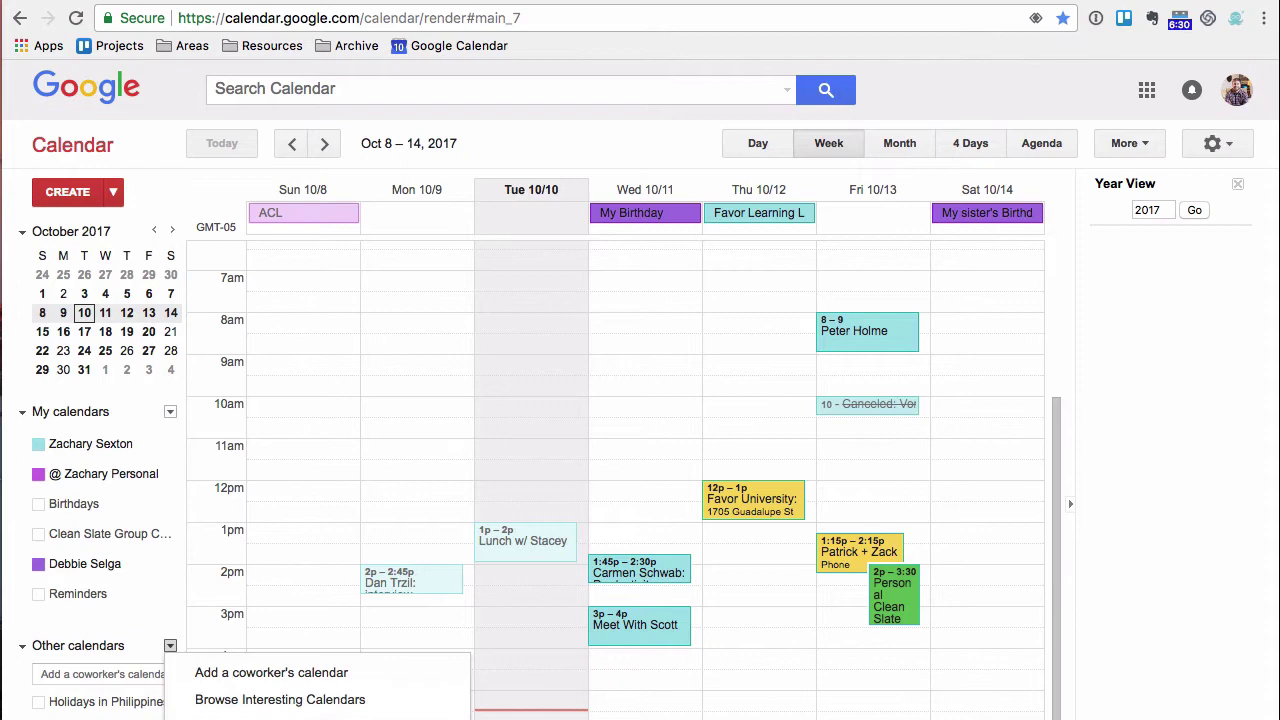
left_click_drag(2, 718, 40, 672)
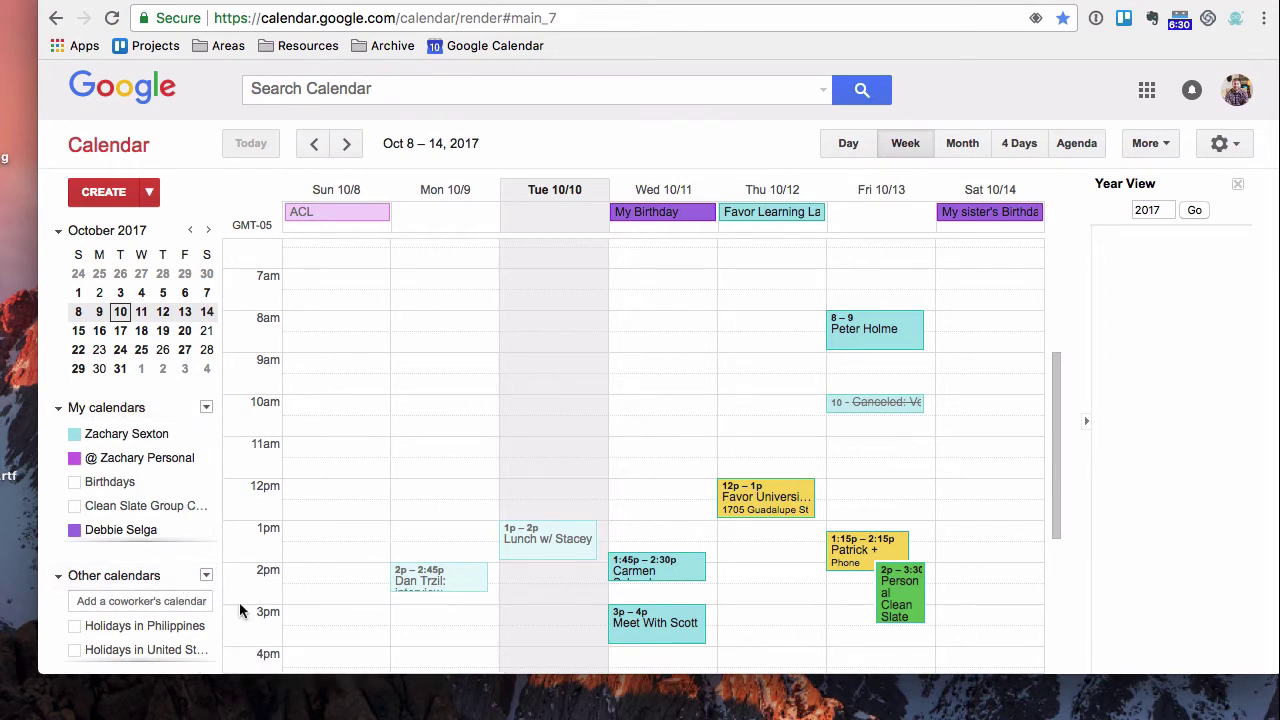
Add the Trello calendar to Other calendars by URL, using the copied personal iCalendar feed address
left_click(206, 576)
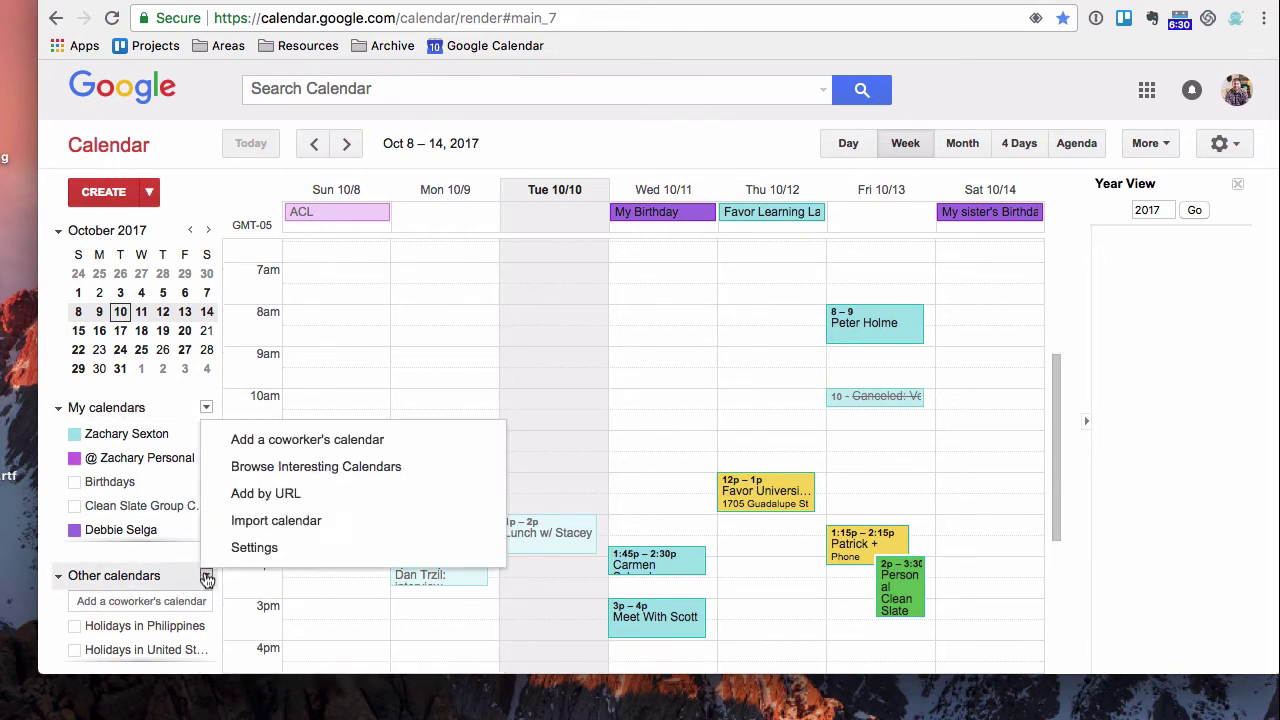
left_click(248, 496)
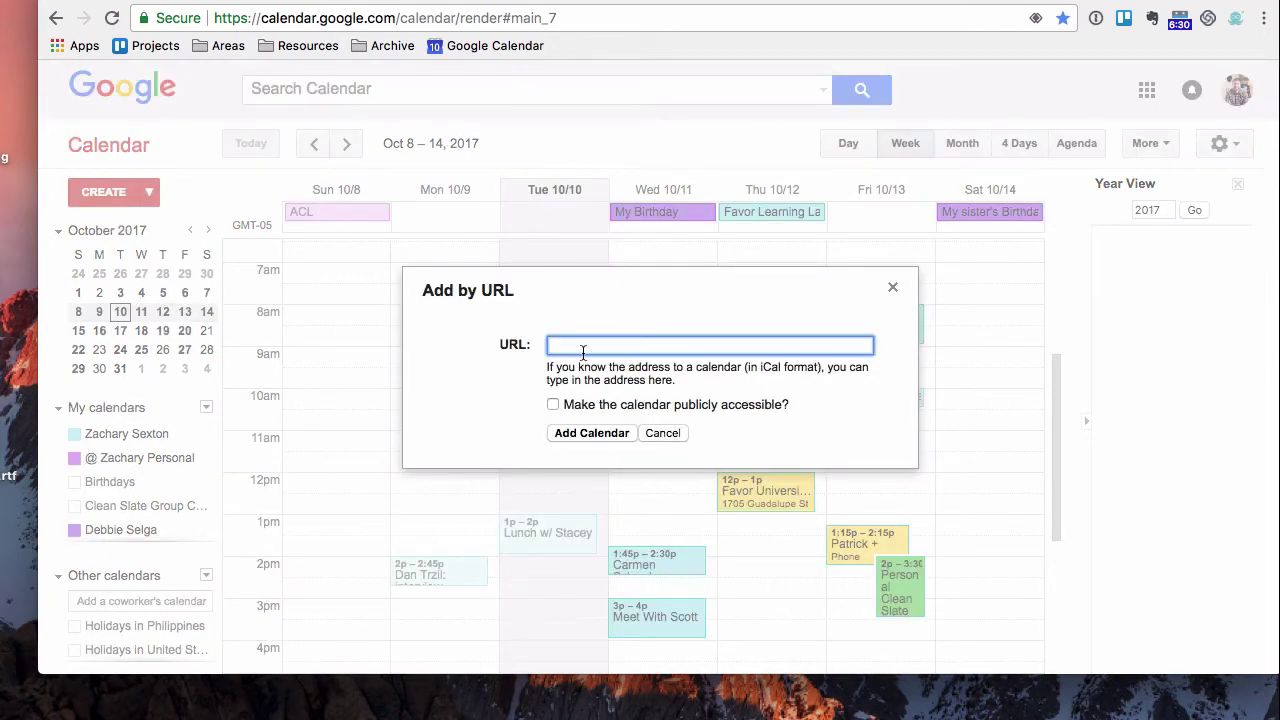
key("super+v")
left_click_drag(590, 345, 478, 347)
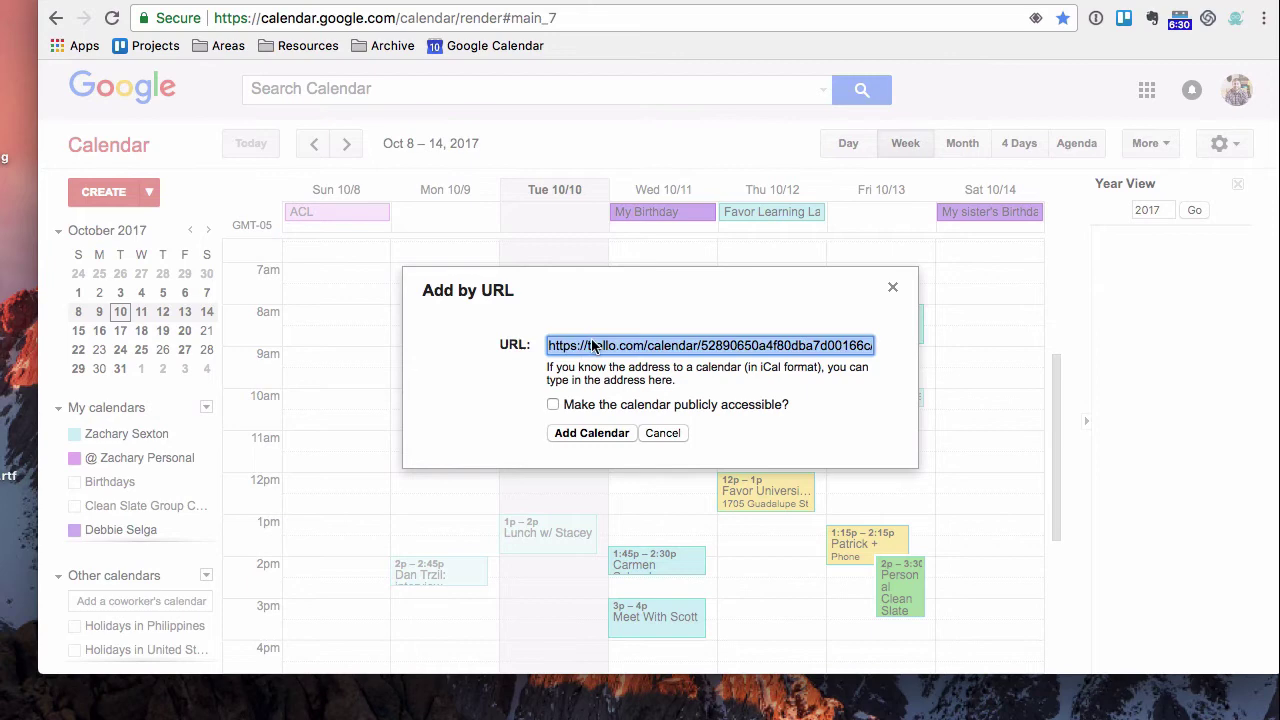
left_click(591, 433)
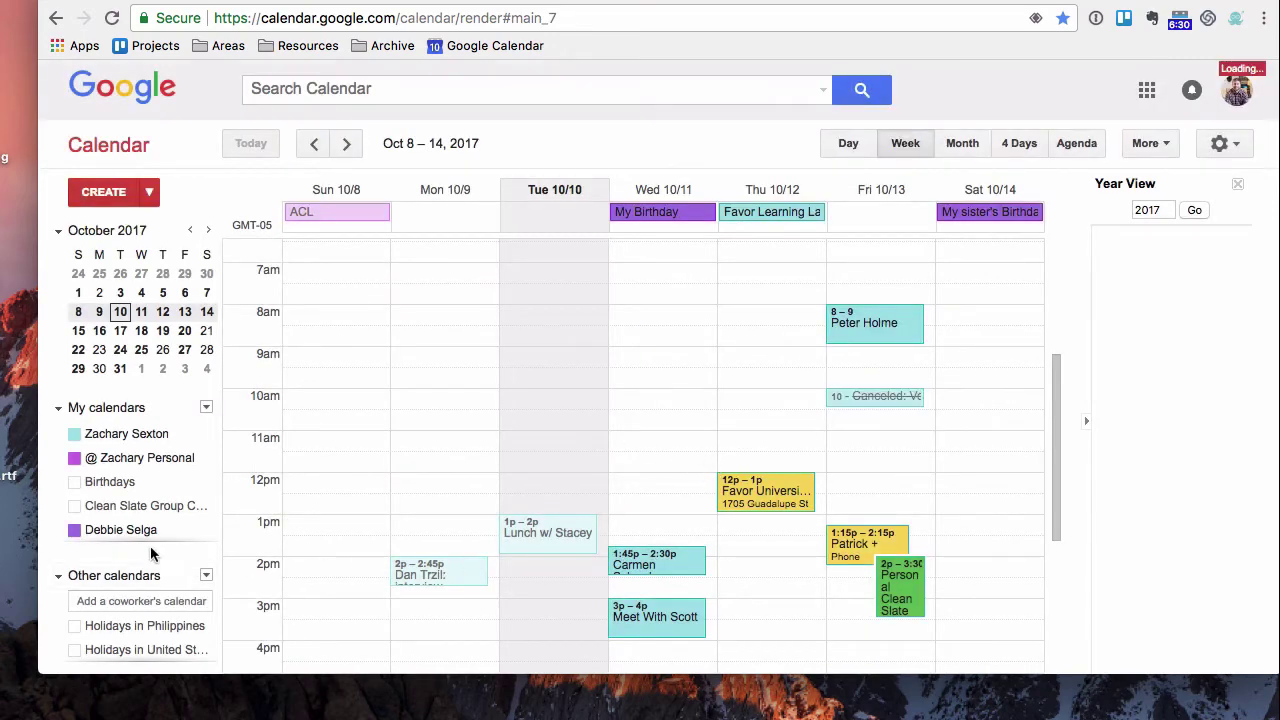
Find the imported Trello calendar among the other calendars and switch its display off and on again
scroll(340, 616, "down", 1)
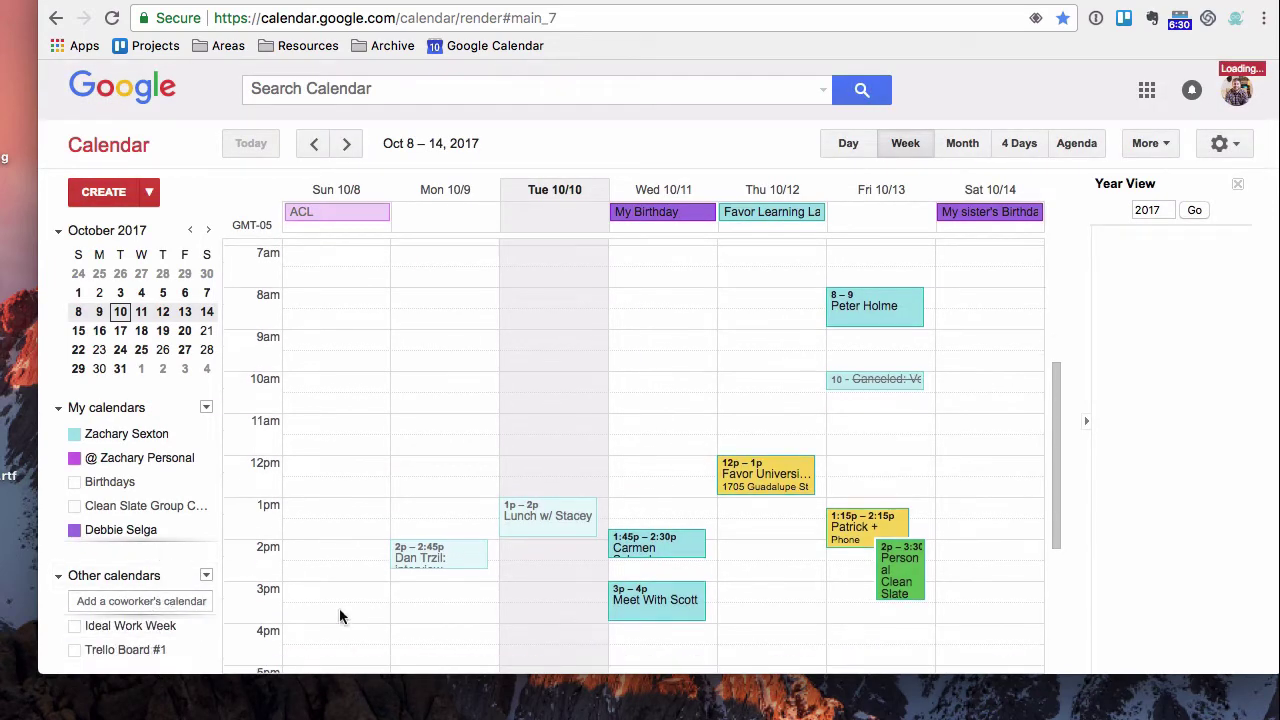
scroll(340, 616, "down", 1)
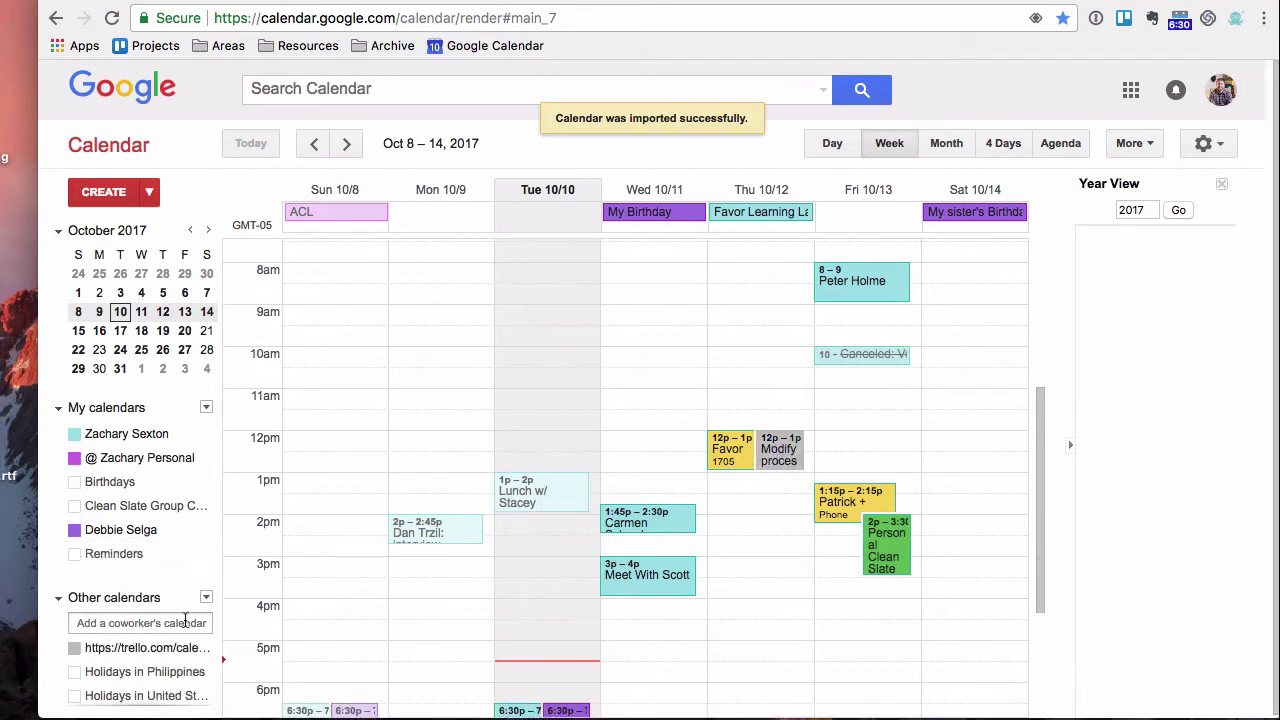
left_click(75, 648)
left_click(75, 648)
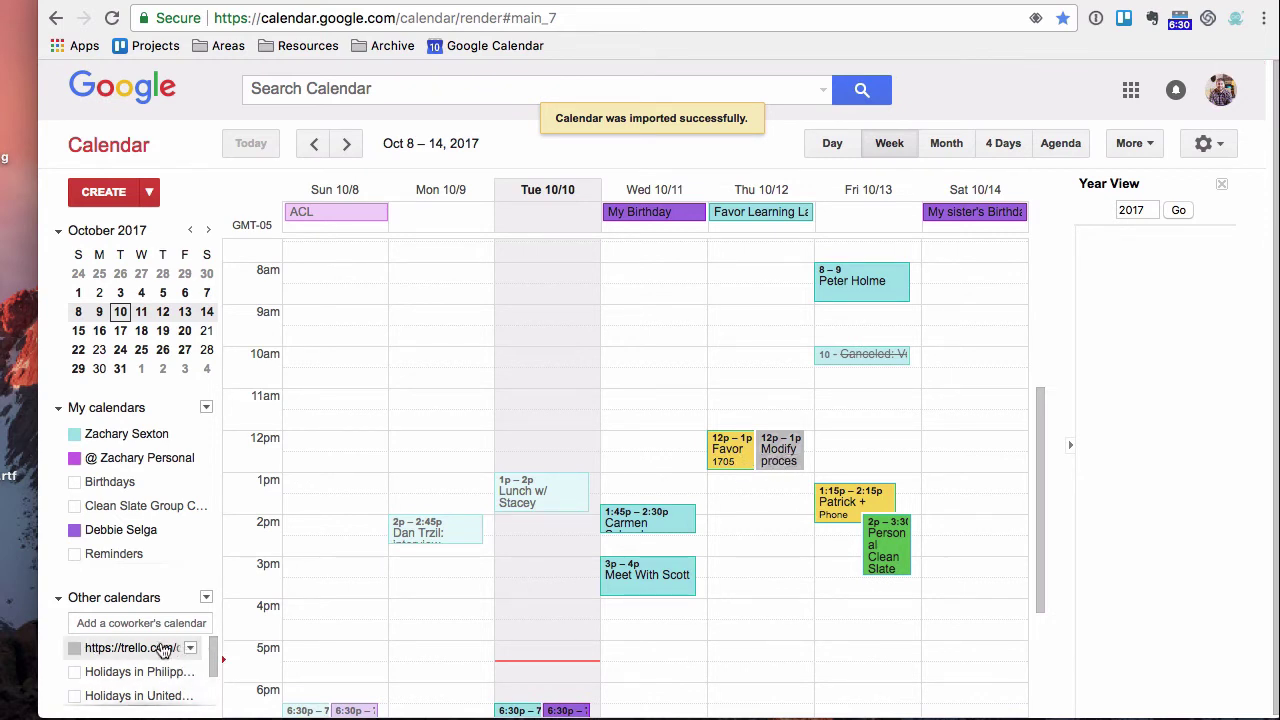
Rename the imported Trello calendar to "Trello XYZ Board" in its calendar settings and save
left_click(205, 648)
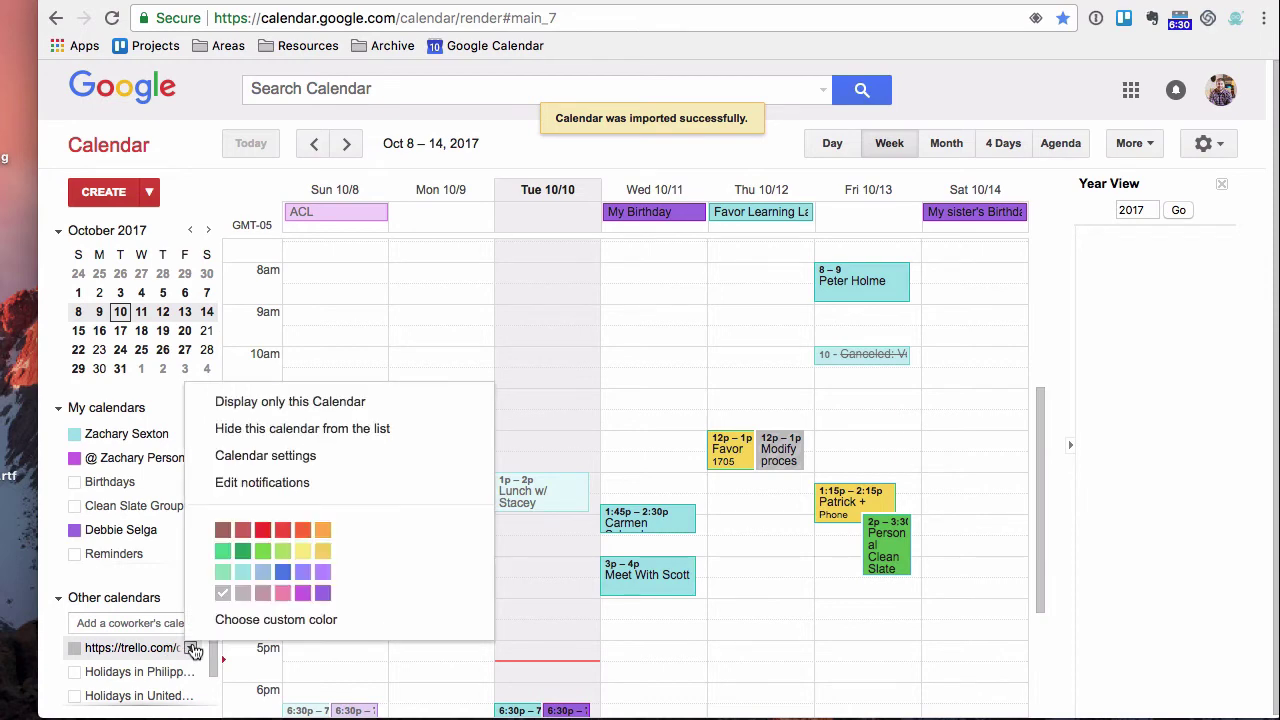
left_click(258, 457)
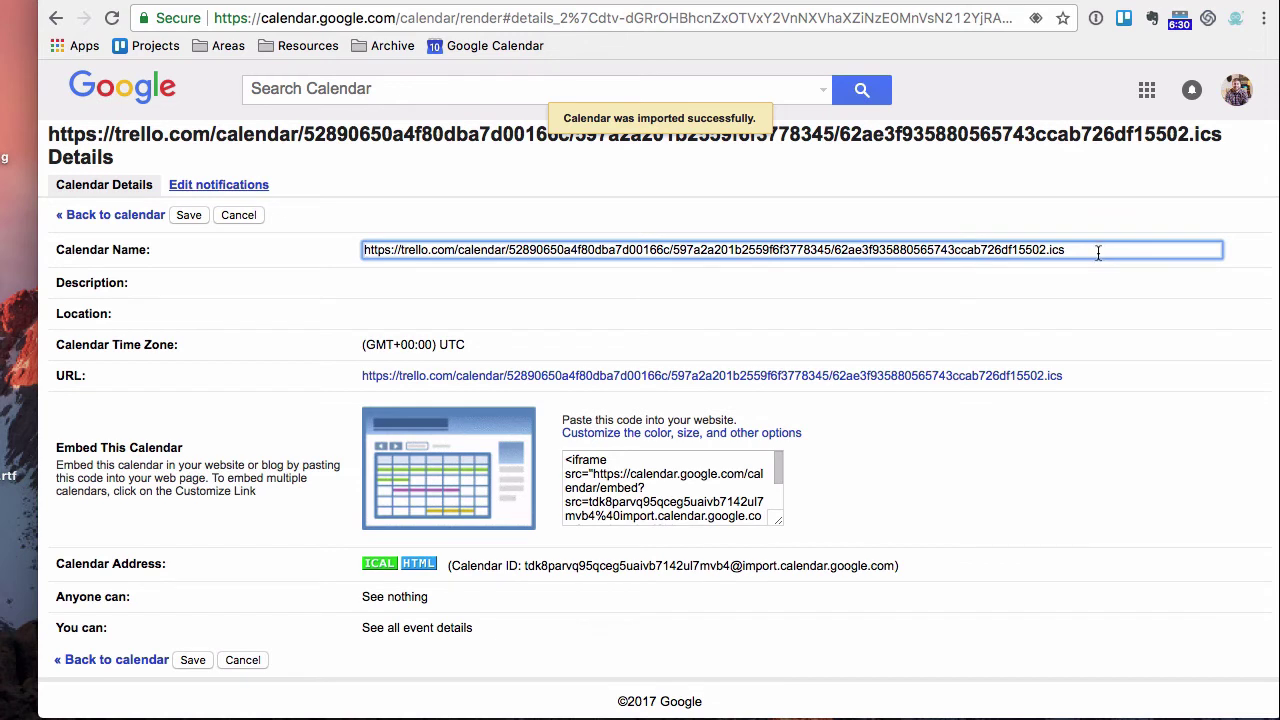
triple_click(391, 257)
type("T")
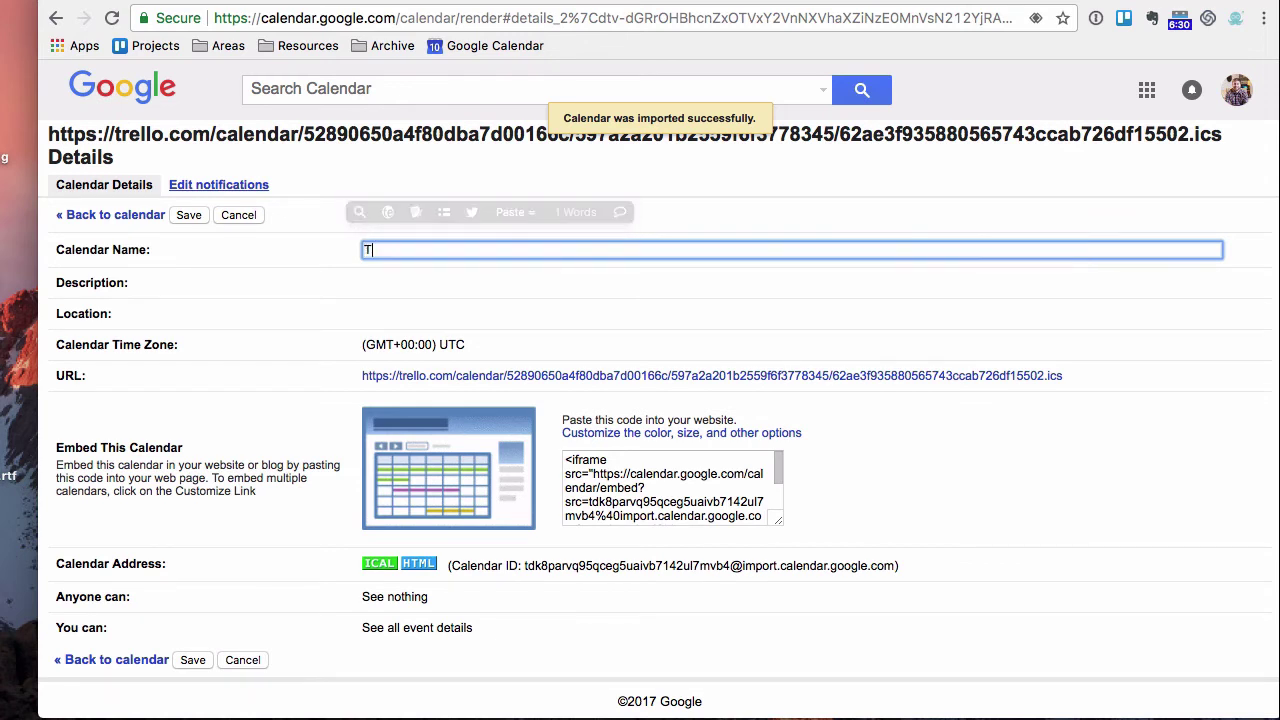
type("rello X")
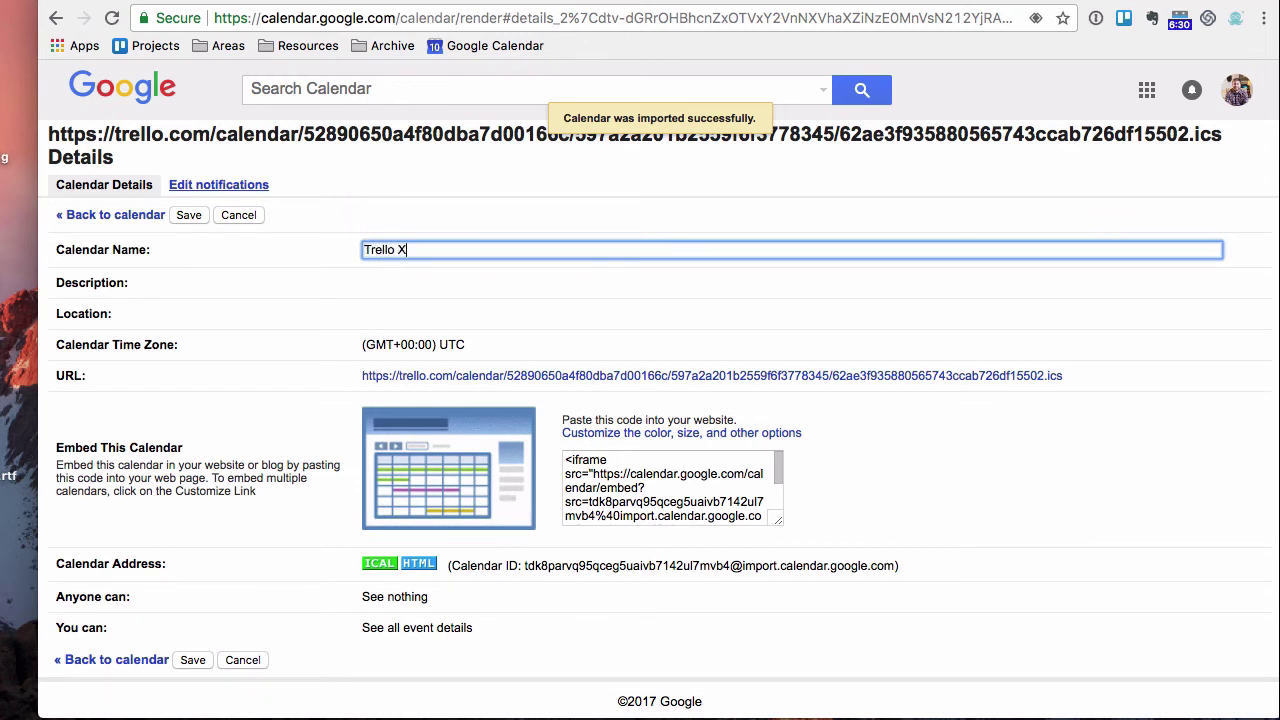
type("YZ Board")
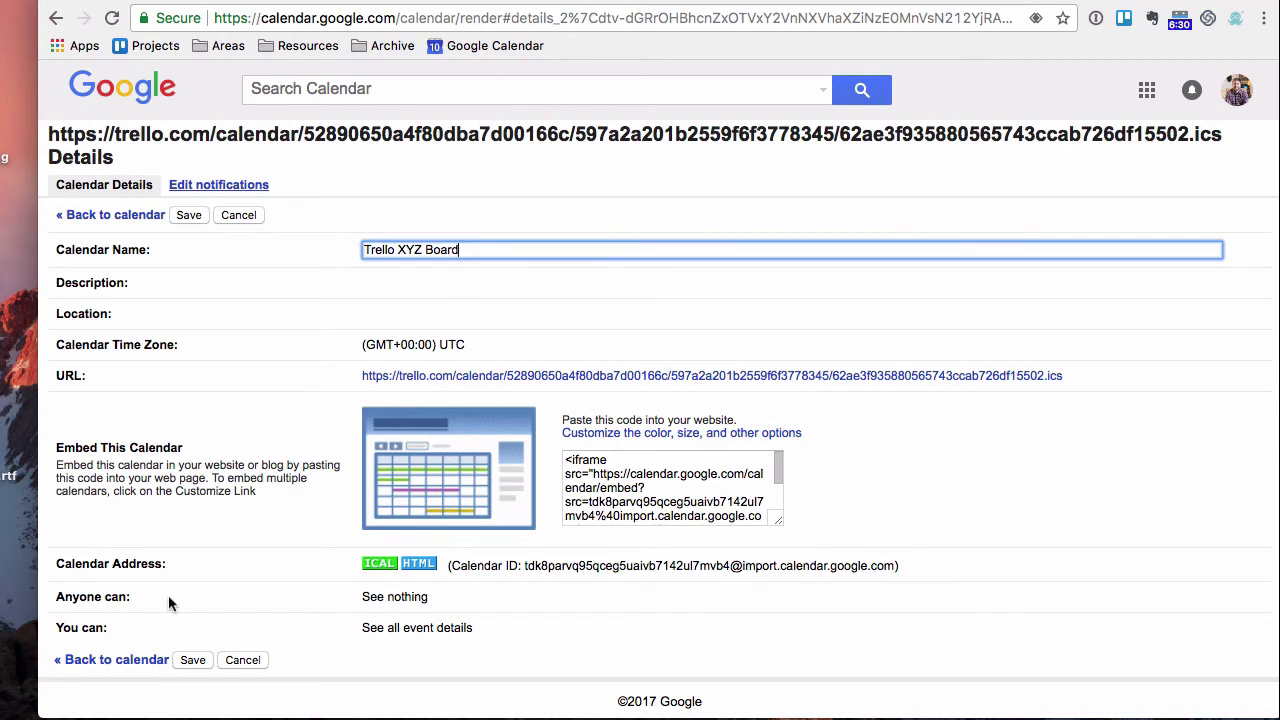
left_click(192, 660)
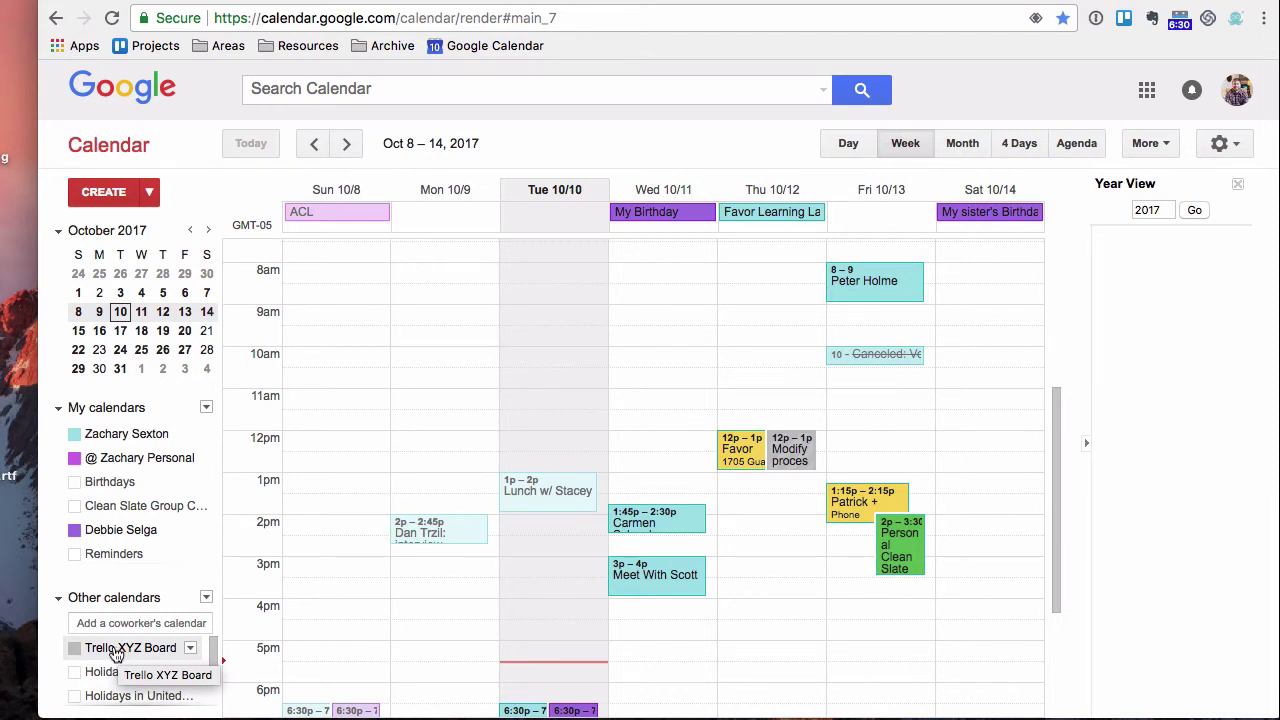
Add a default event notification to the Trello XYZ Board calendar, check its time unit choices, and save the notification settings
left_click(191, 648)
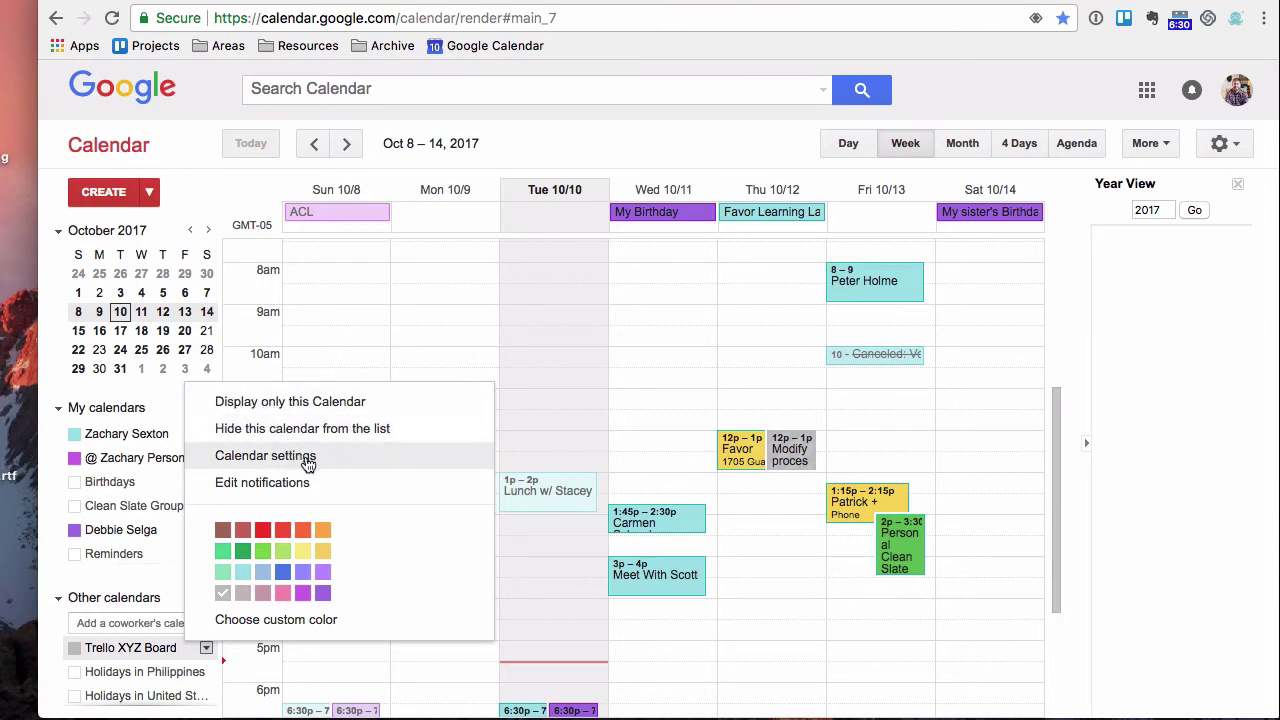
left_click(330, 483)
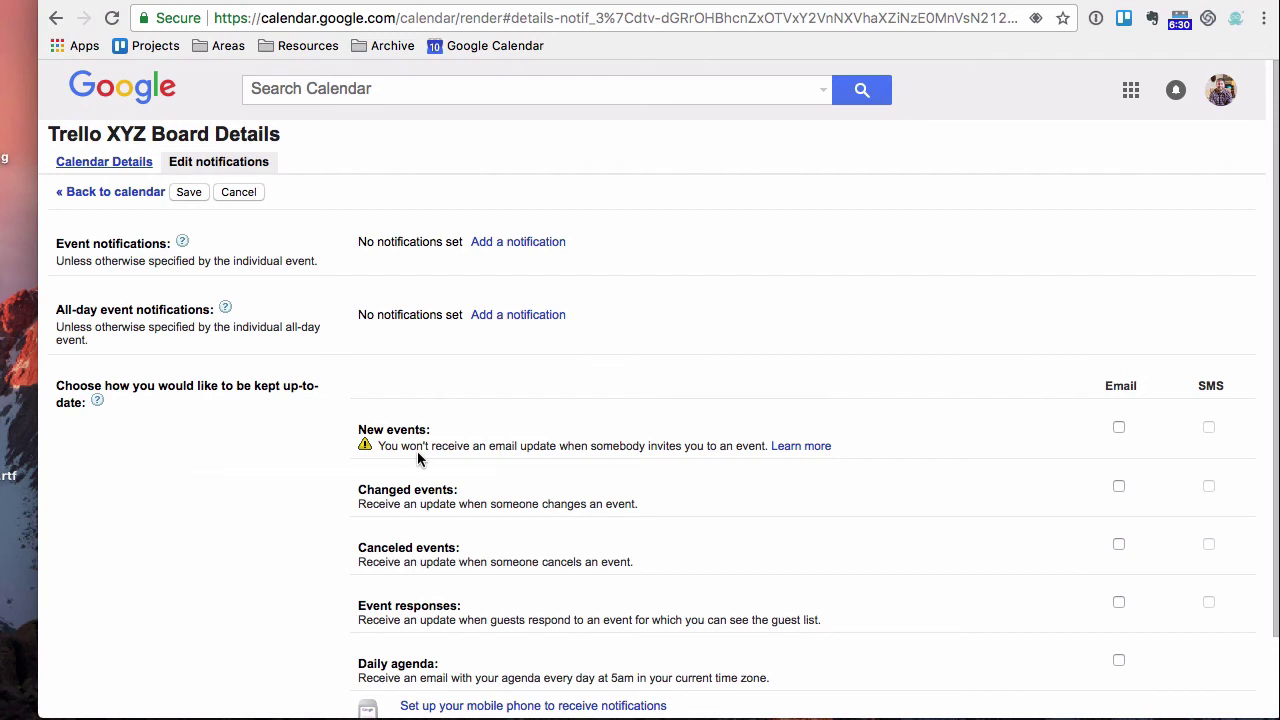
left_click(545, 244)
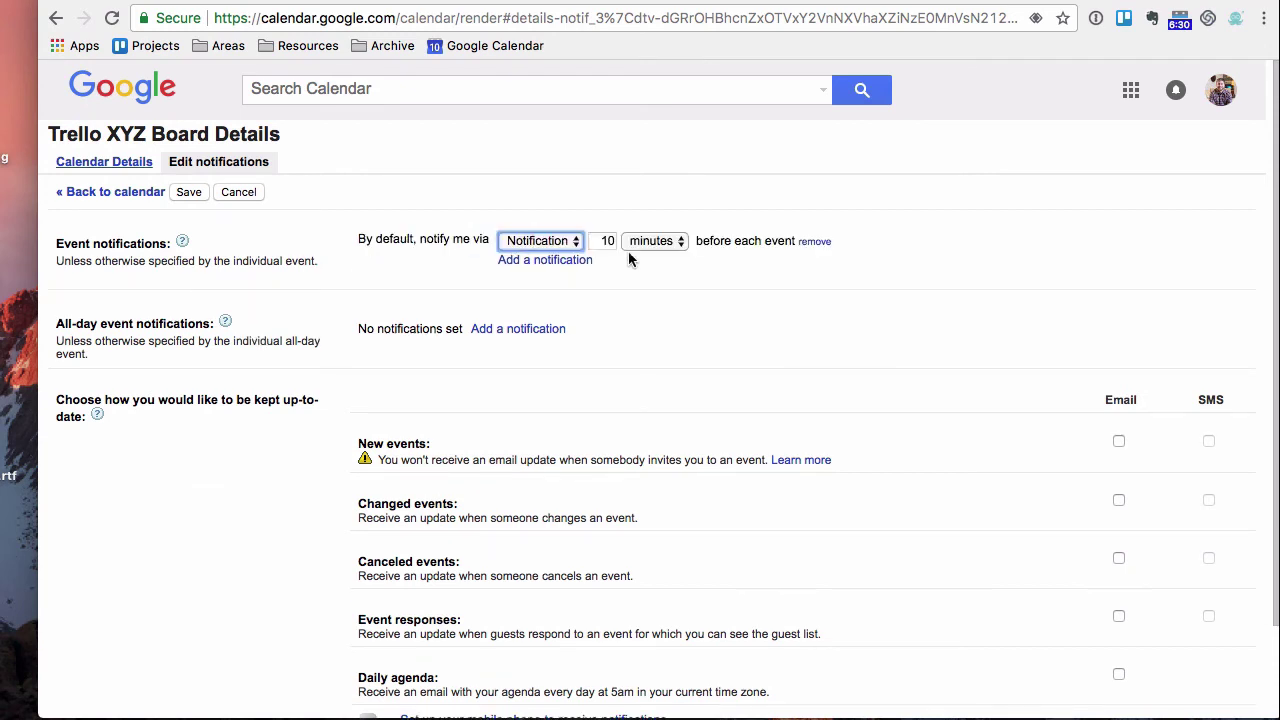
left_click(664, 243)
left_click(662, 260)
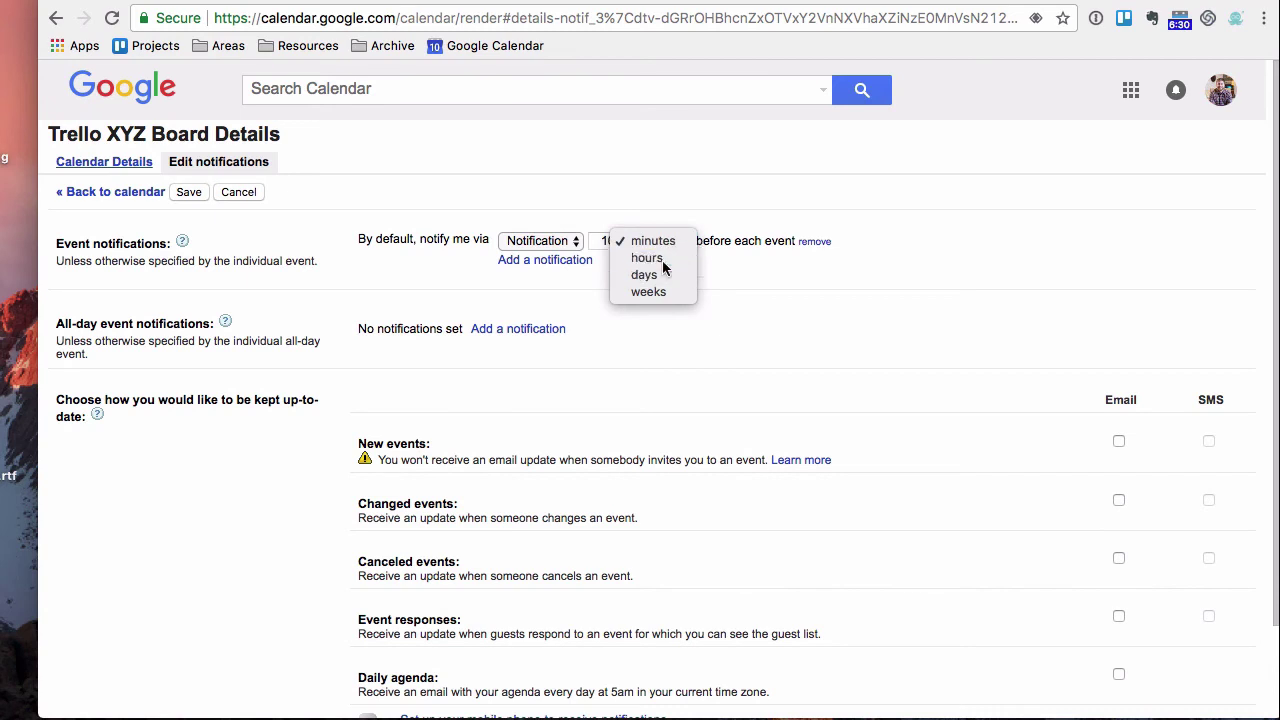
left_click(186, 193)
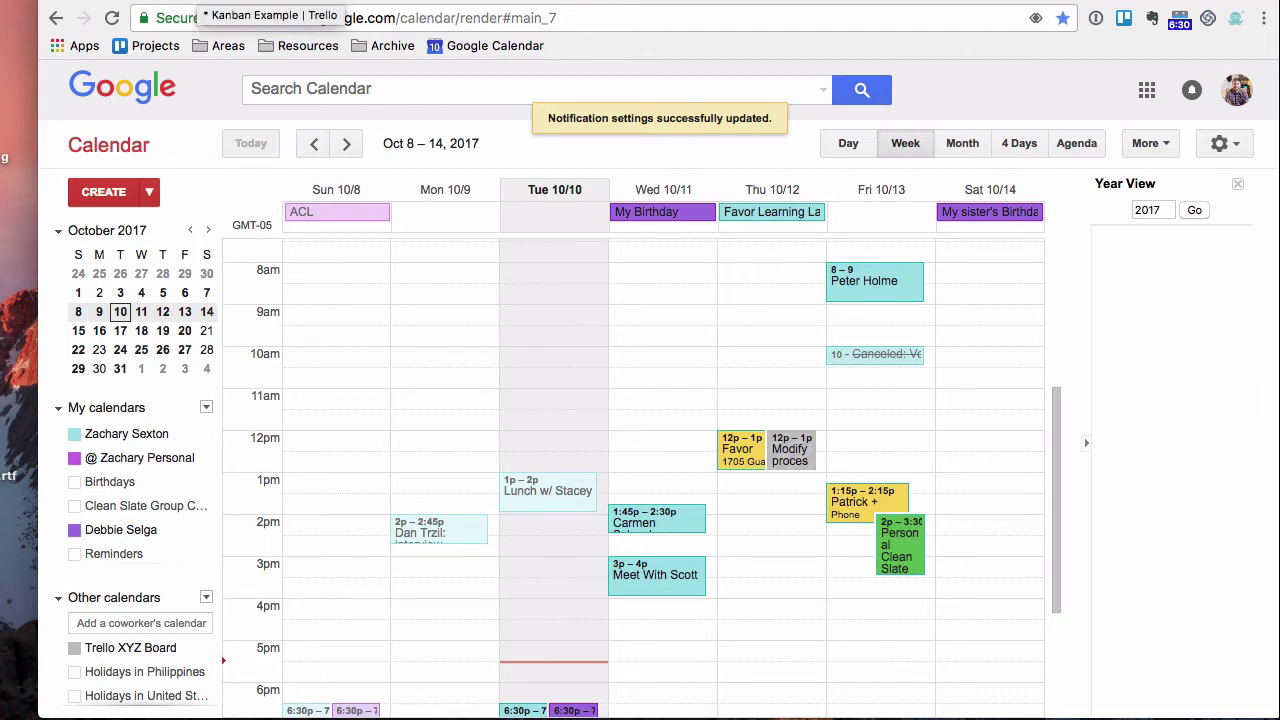
Return to the Kanban Example board in Trello, close the Calendar settings and look through the board's additional options
left_click(205, 0)
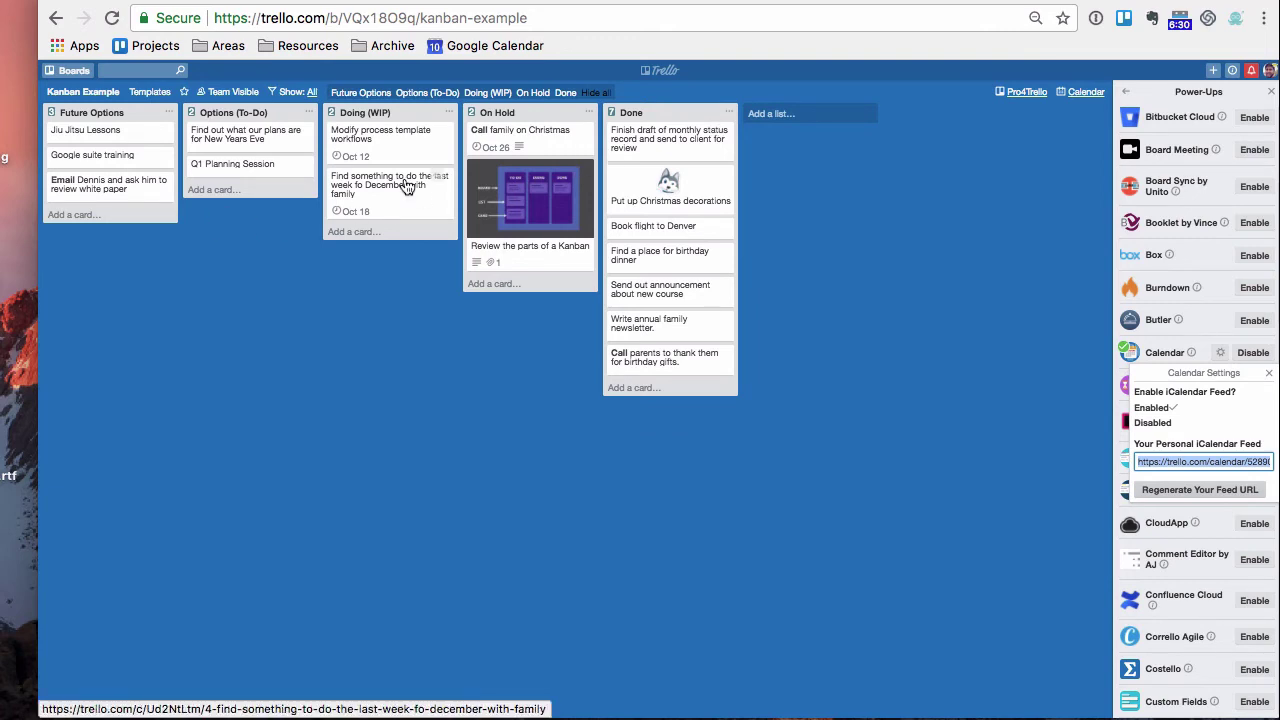
left_click(1269, 373)
left_click(1126, 92)
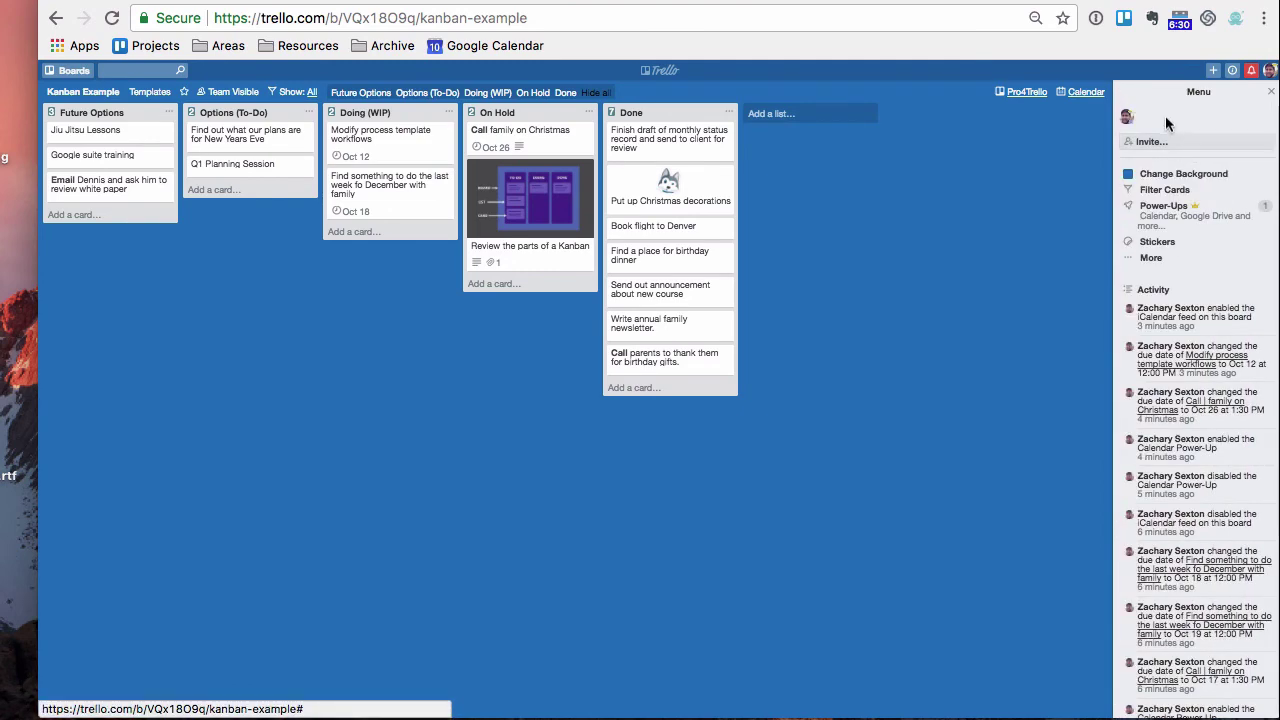
left_click(1176, 270)
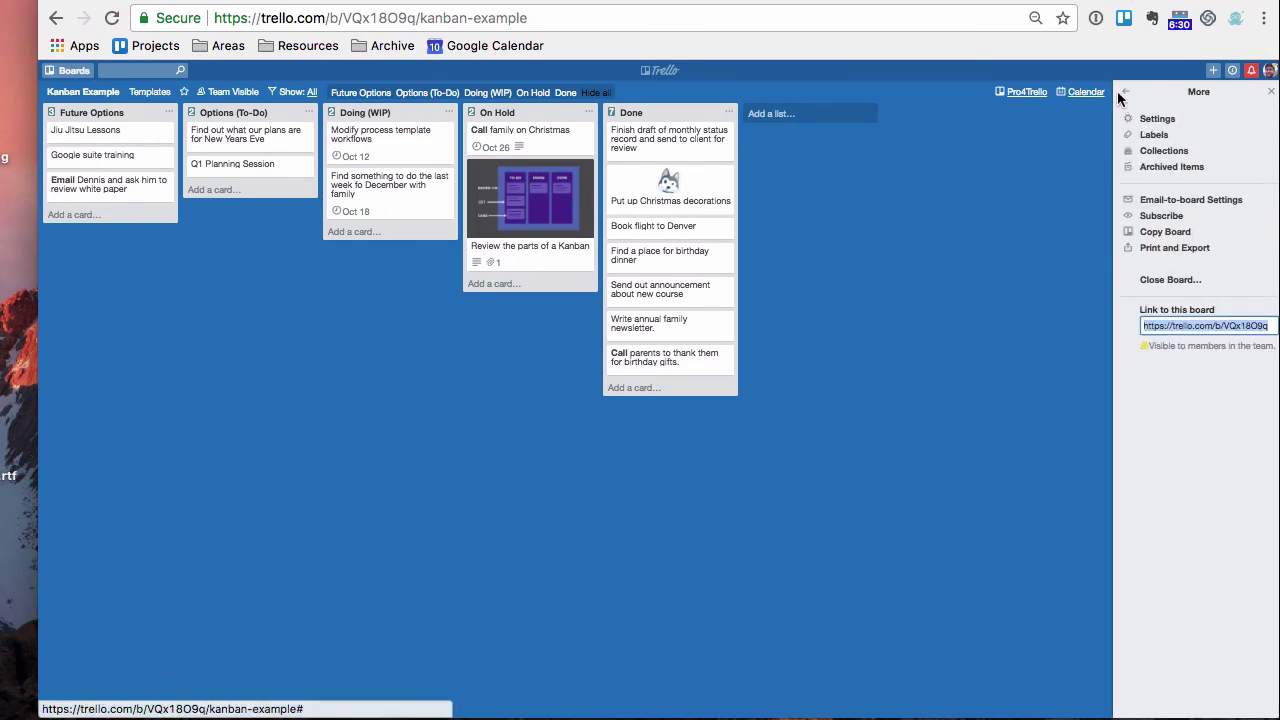
left_click(1122, 93)
Review the Calendar Power-Up's iCalendar feed settings and close them
left_click(1180, 230)
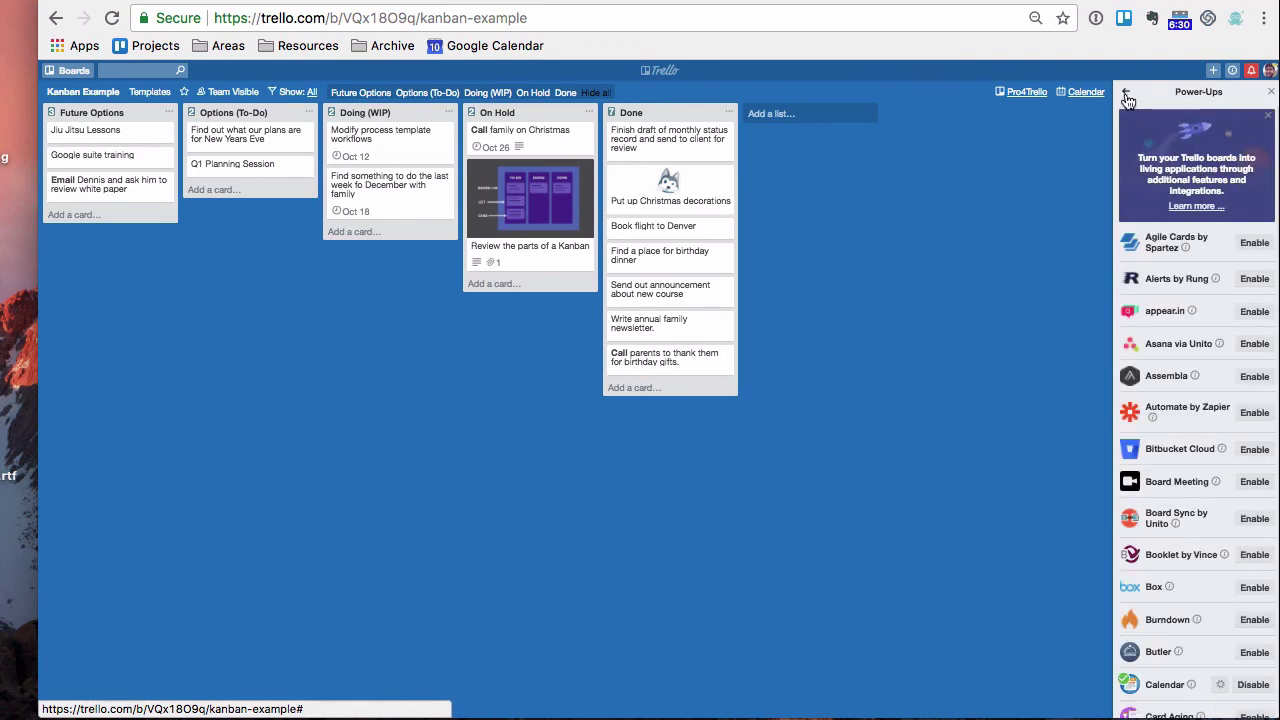
scroll(1205, 418, "down", 5)
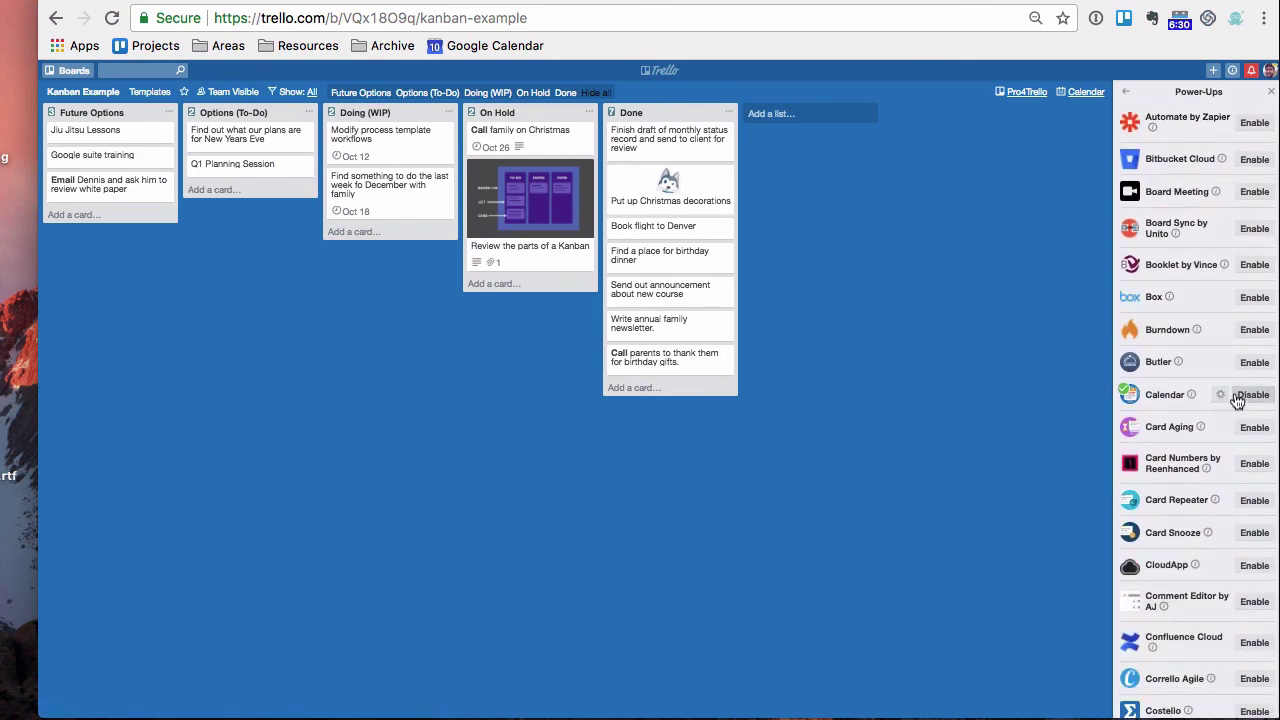
left_click(1221, 395)
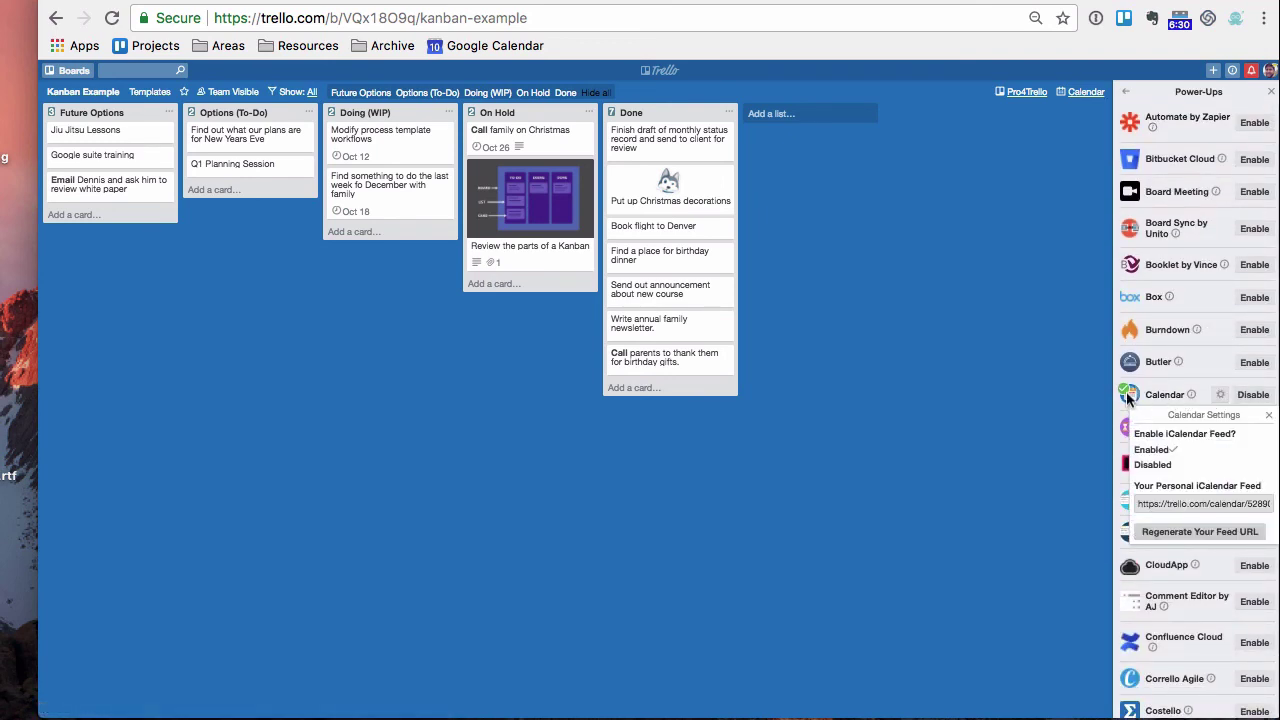
left_click(1268, 415)
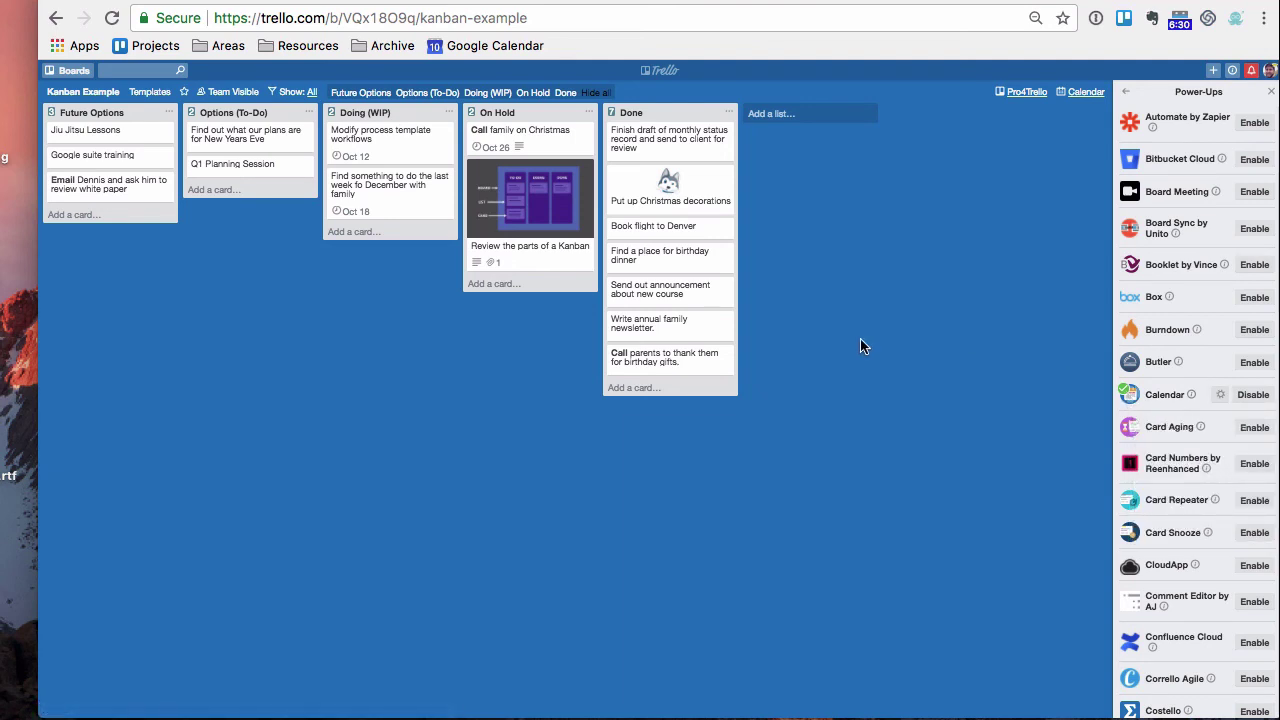